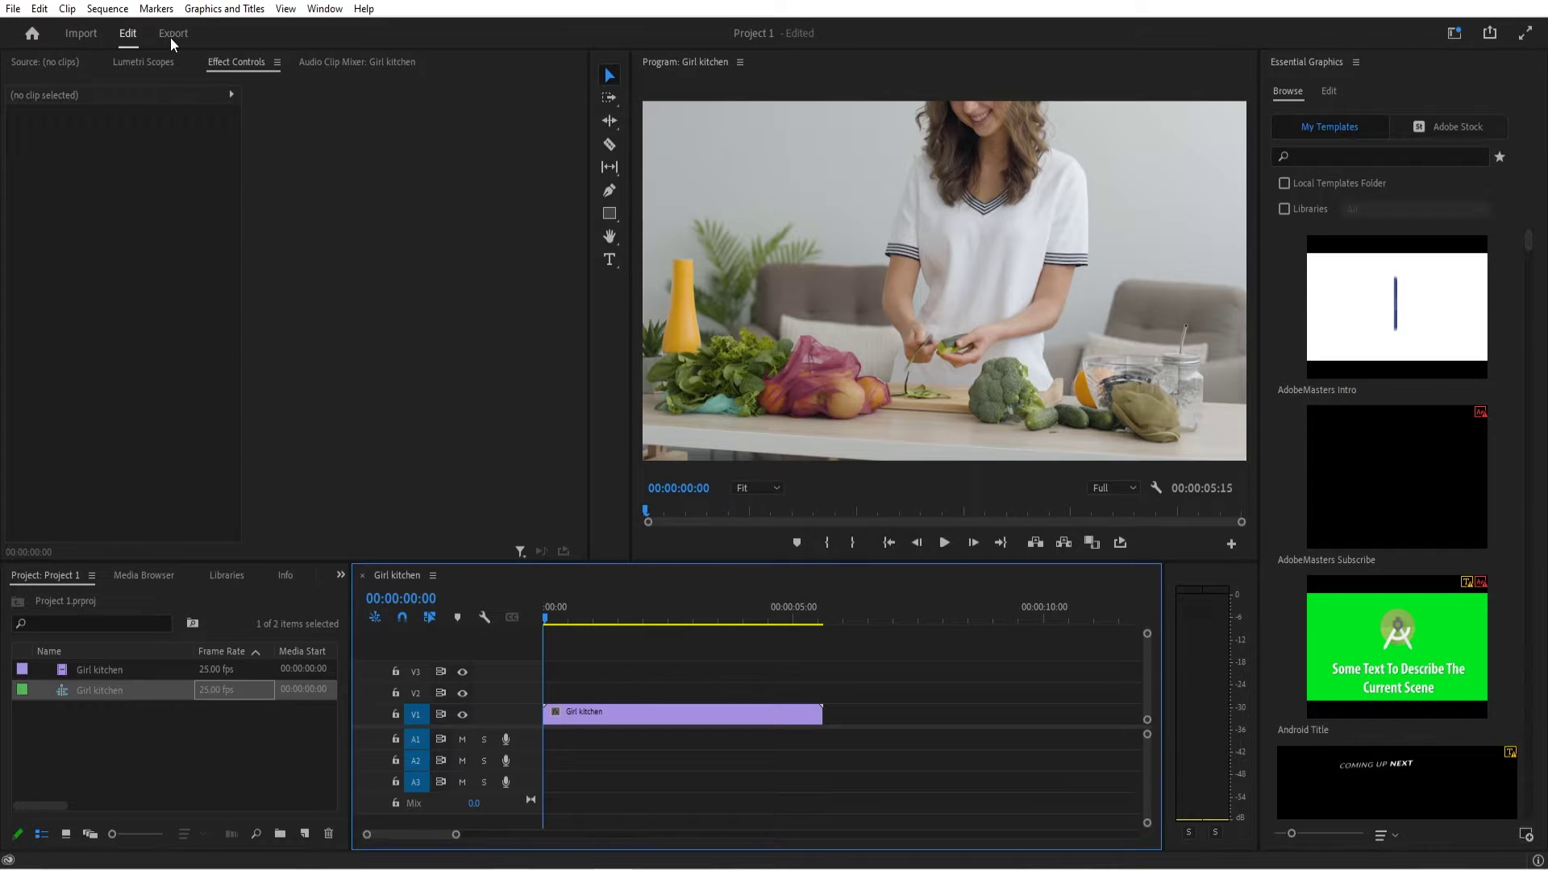
- Select the Girl kitchen clip on track V1 so its Motion and Opacity properties show in Effect Controls
left_click(673, 715)
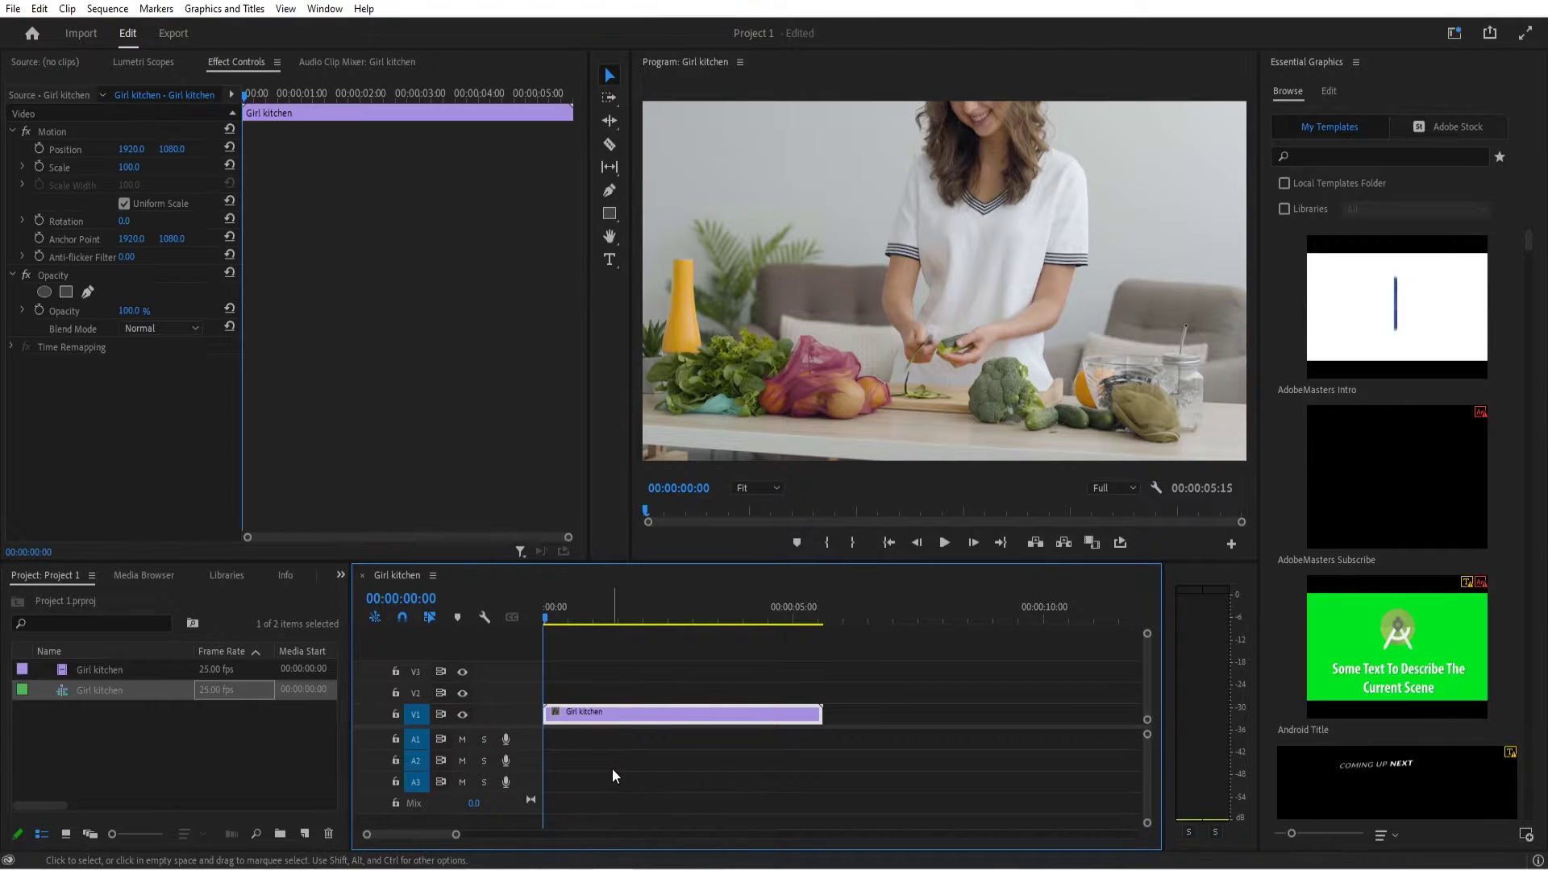
left_click(629, 696)
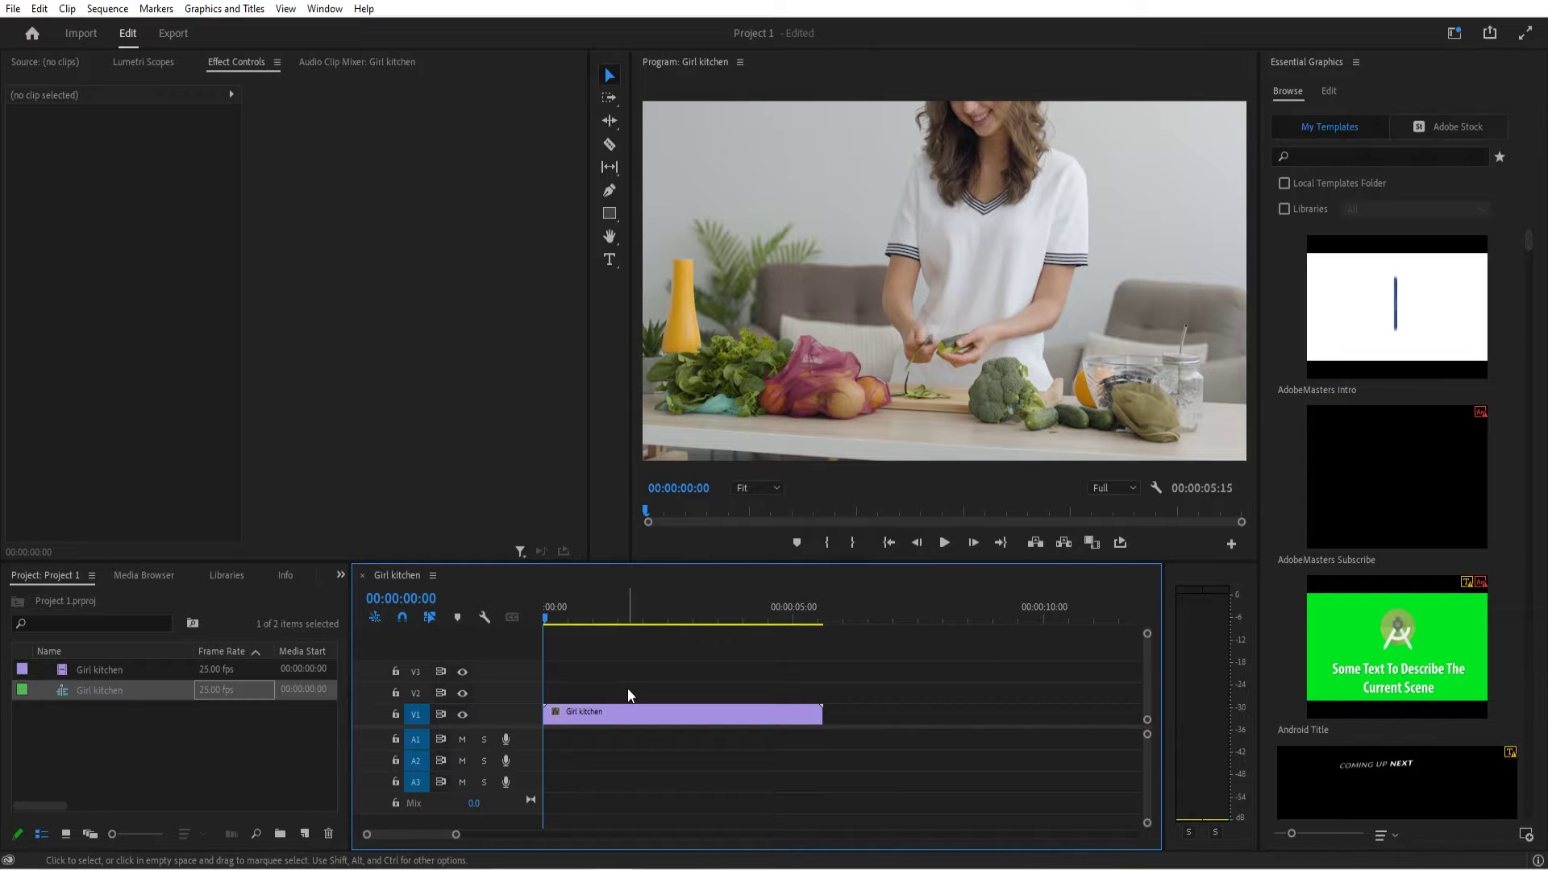
left_click(623, 715)
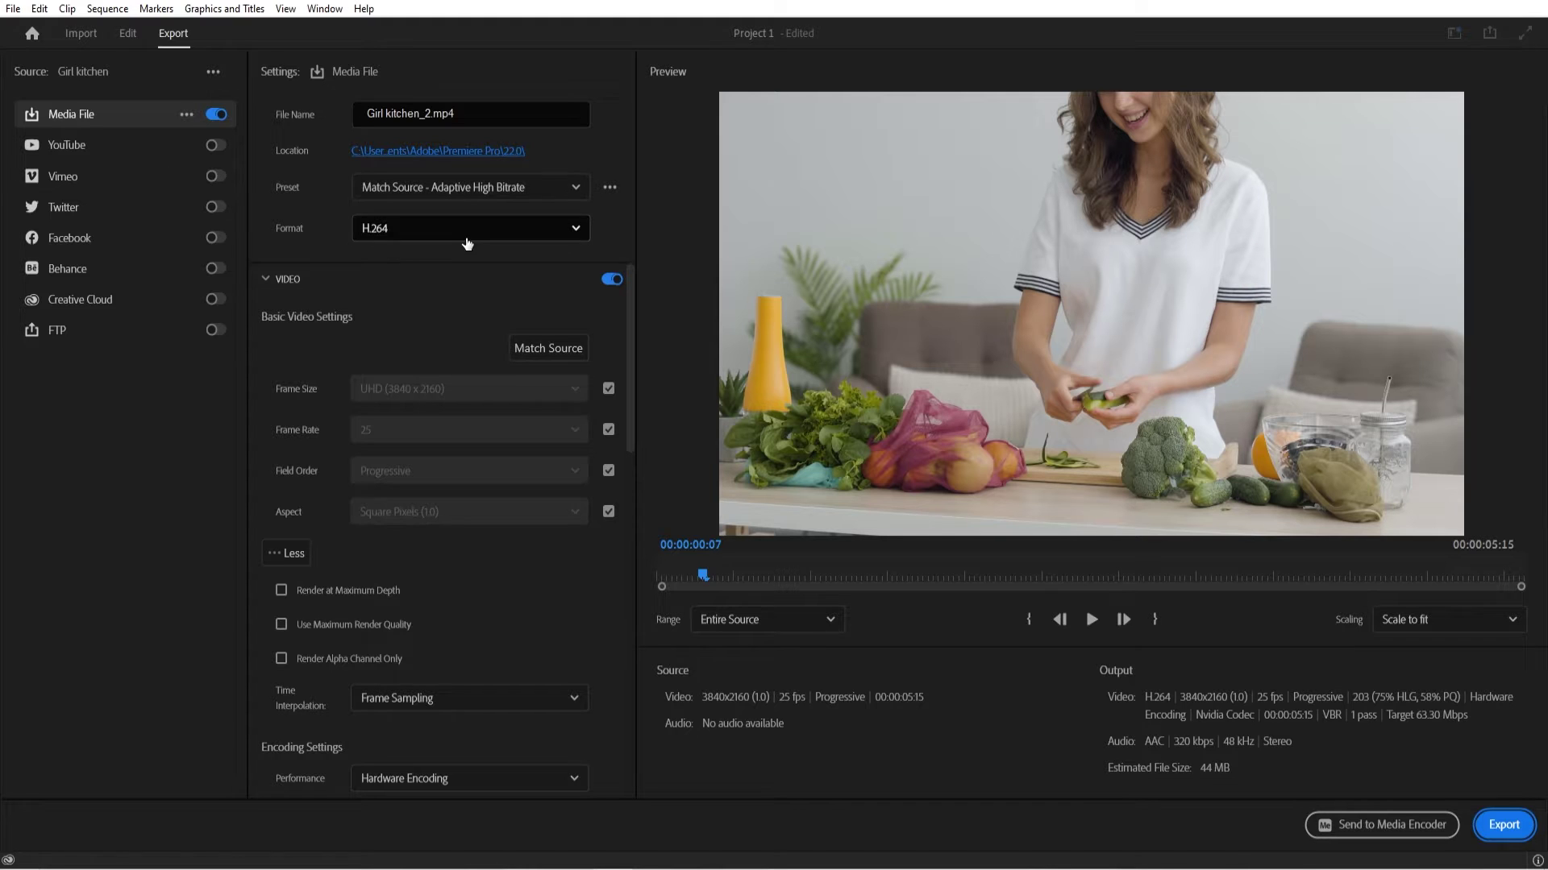
left_click(473, 190)
left_click(450, 246)
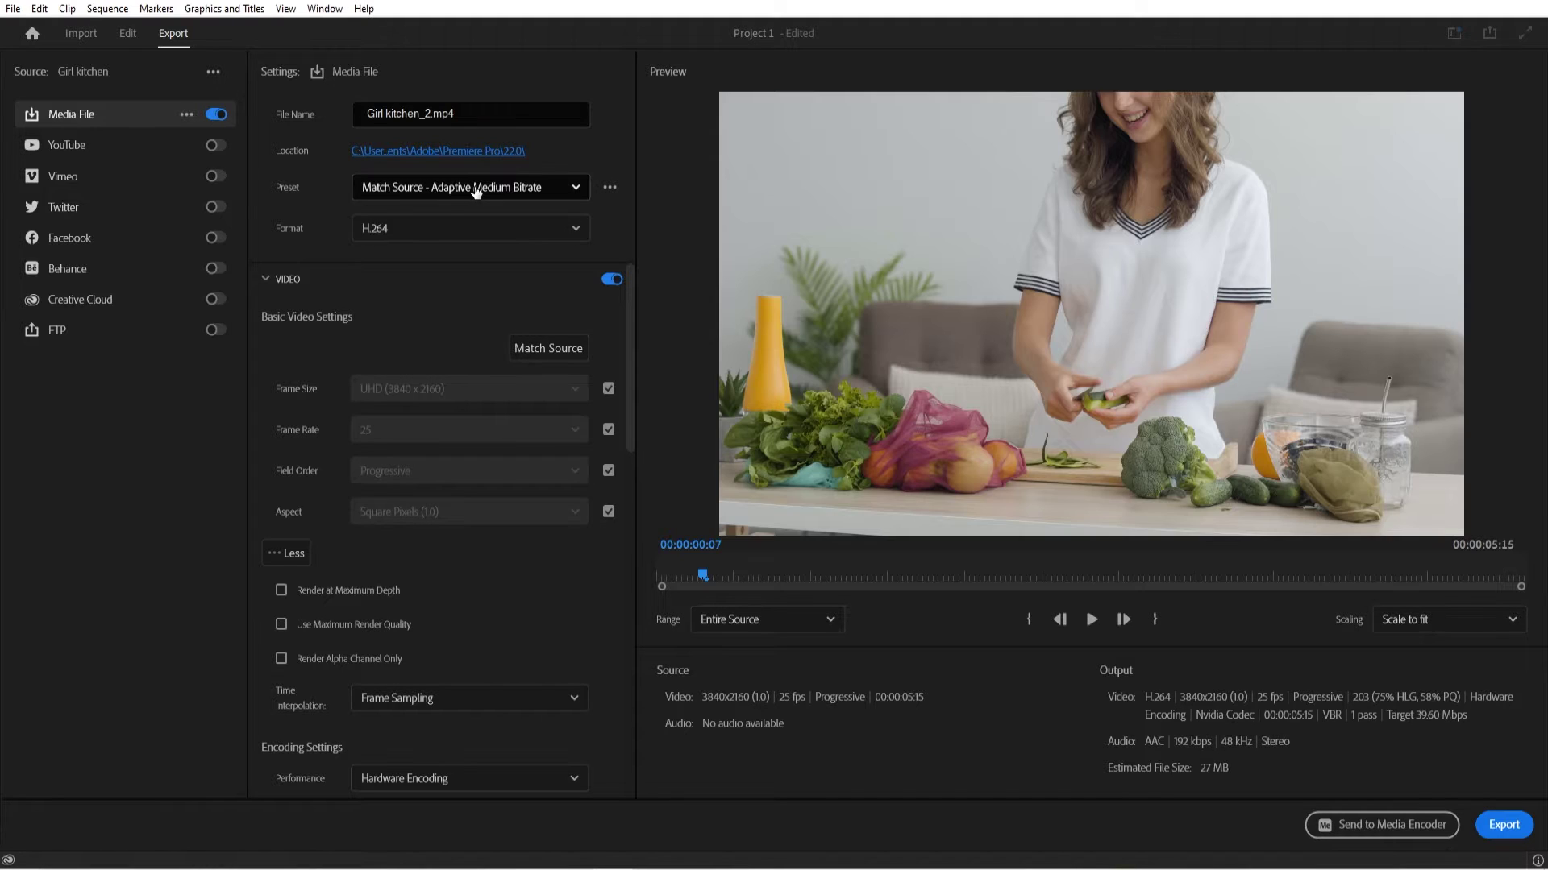
left_click(476, 190)
left_click(466, 275)
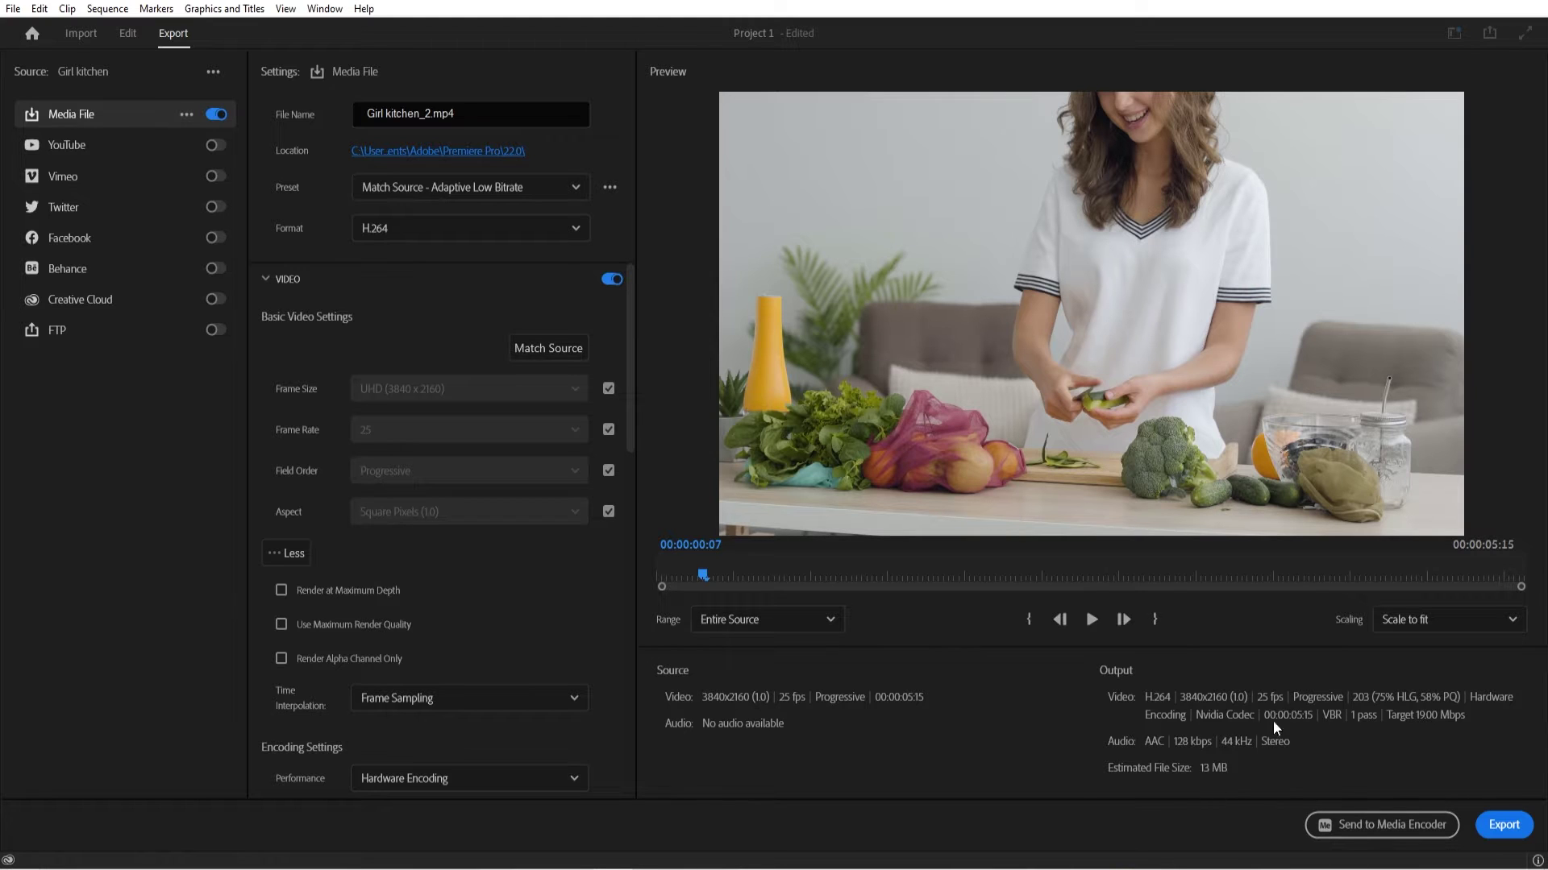
left_click(475, 187)
left_click(504, 217)
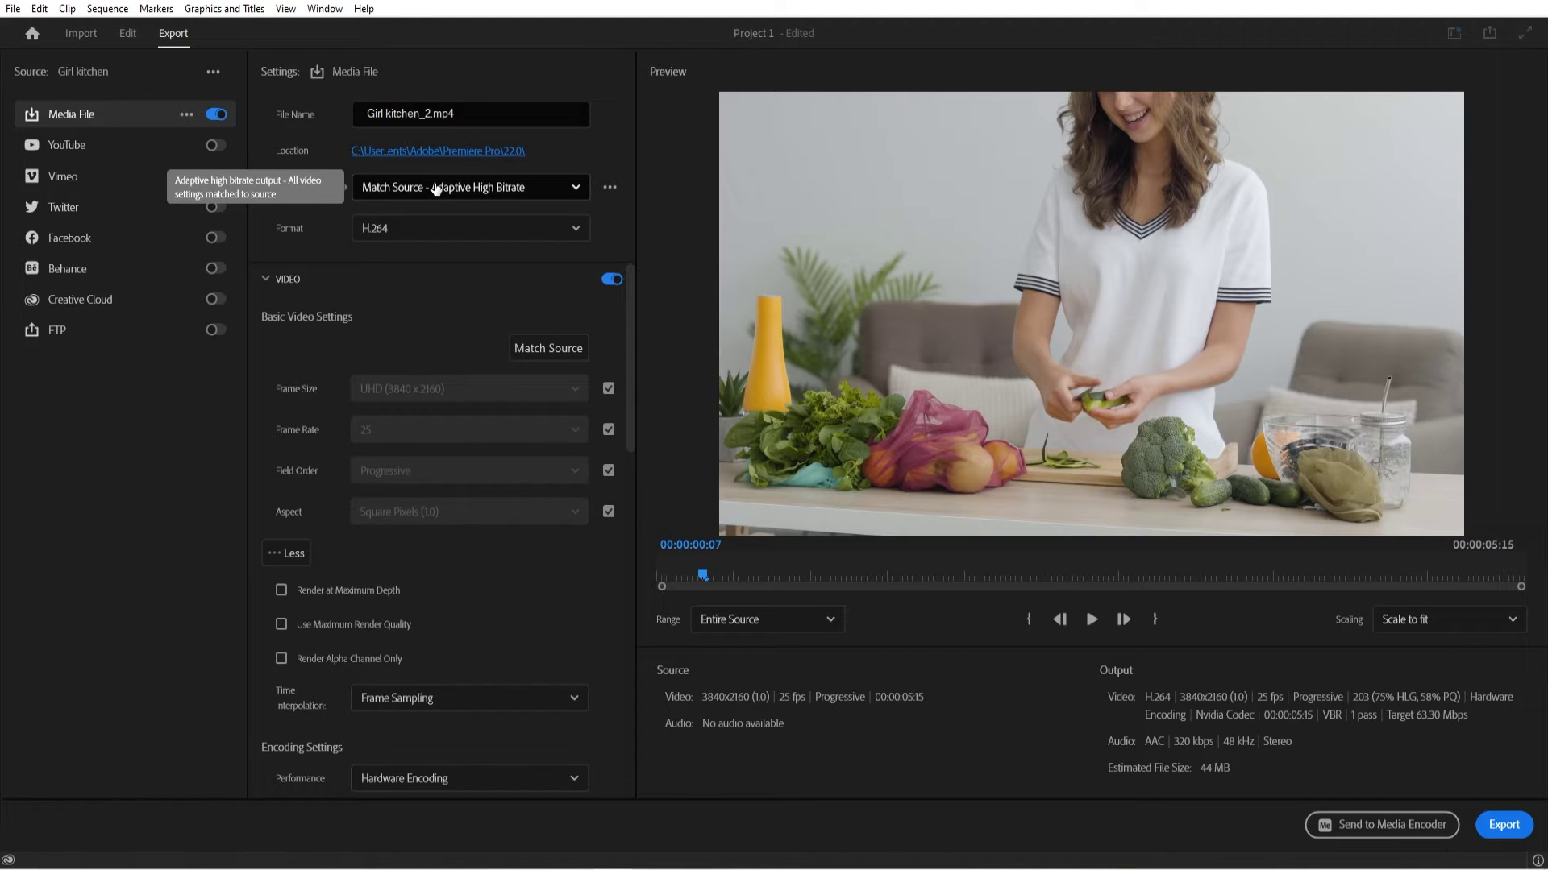
- Lower the VBR 1-pass target bitrate to 31.25 Mbps under a Custom preset, shrinking the estimate to 22 MB
left_click(289, 553)
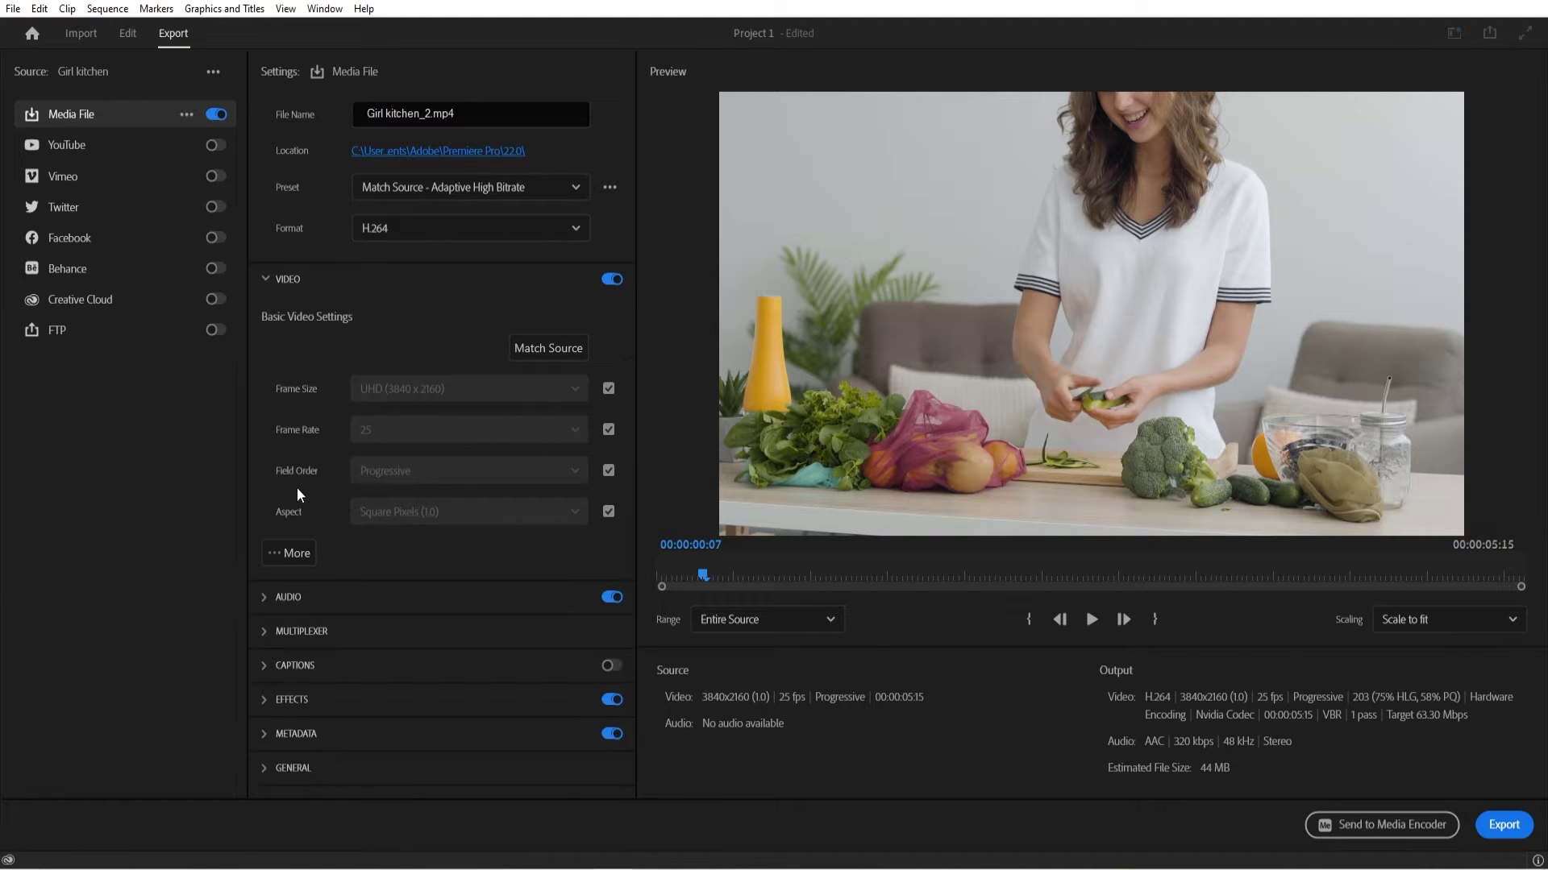
left_click(298, 563)
scroll(320, 573, "down", 5)
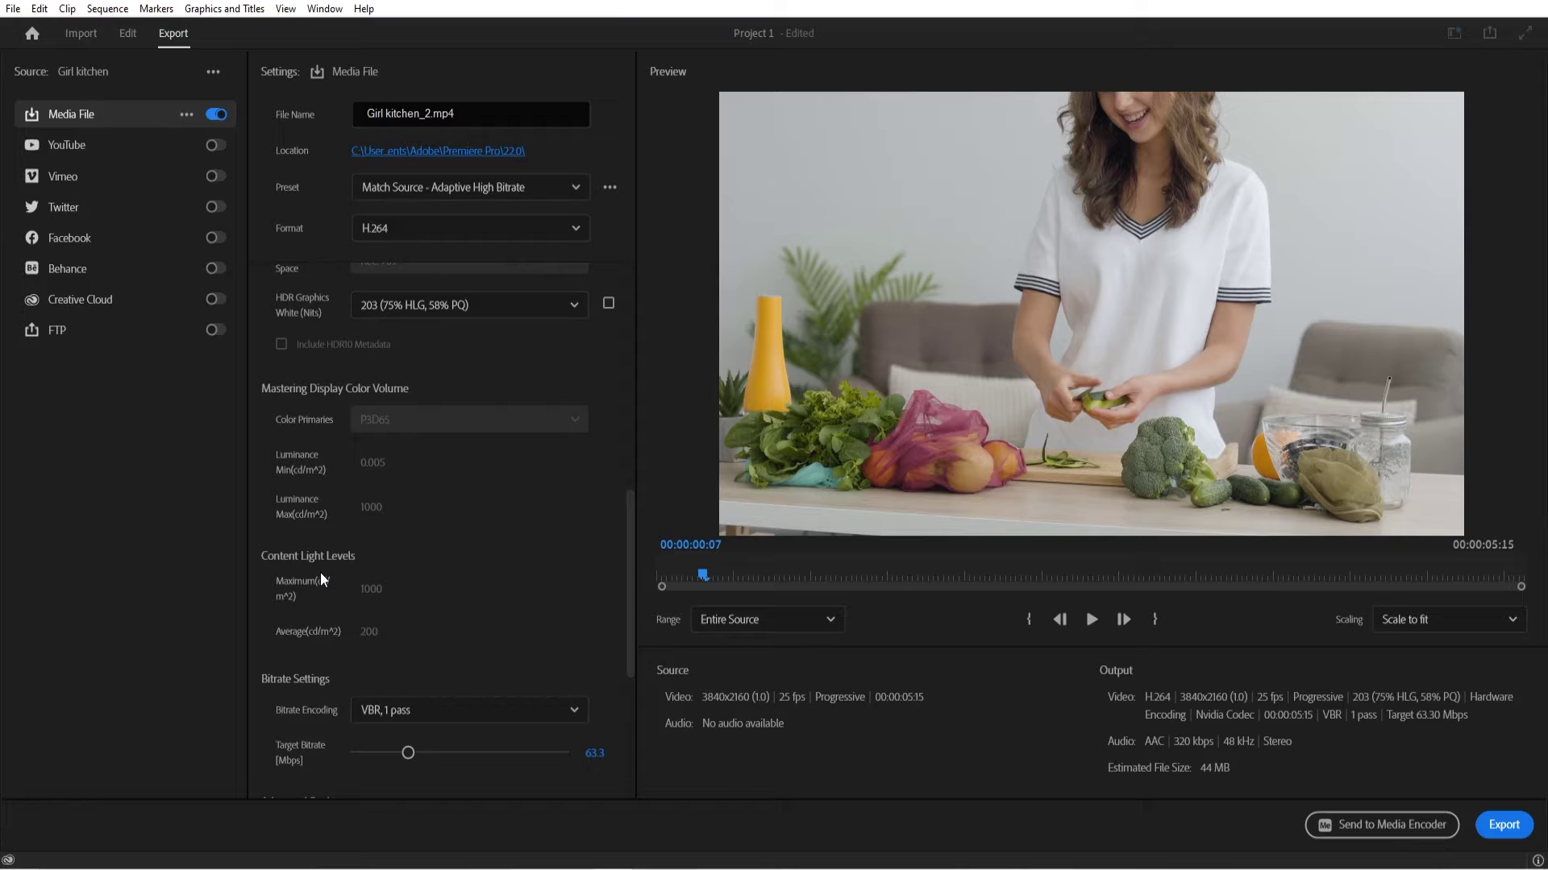
scroll(318, 576, "down", 2)
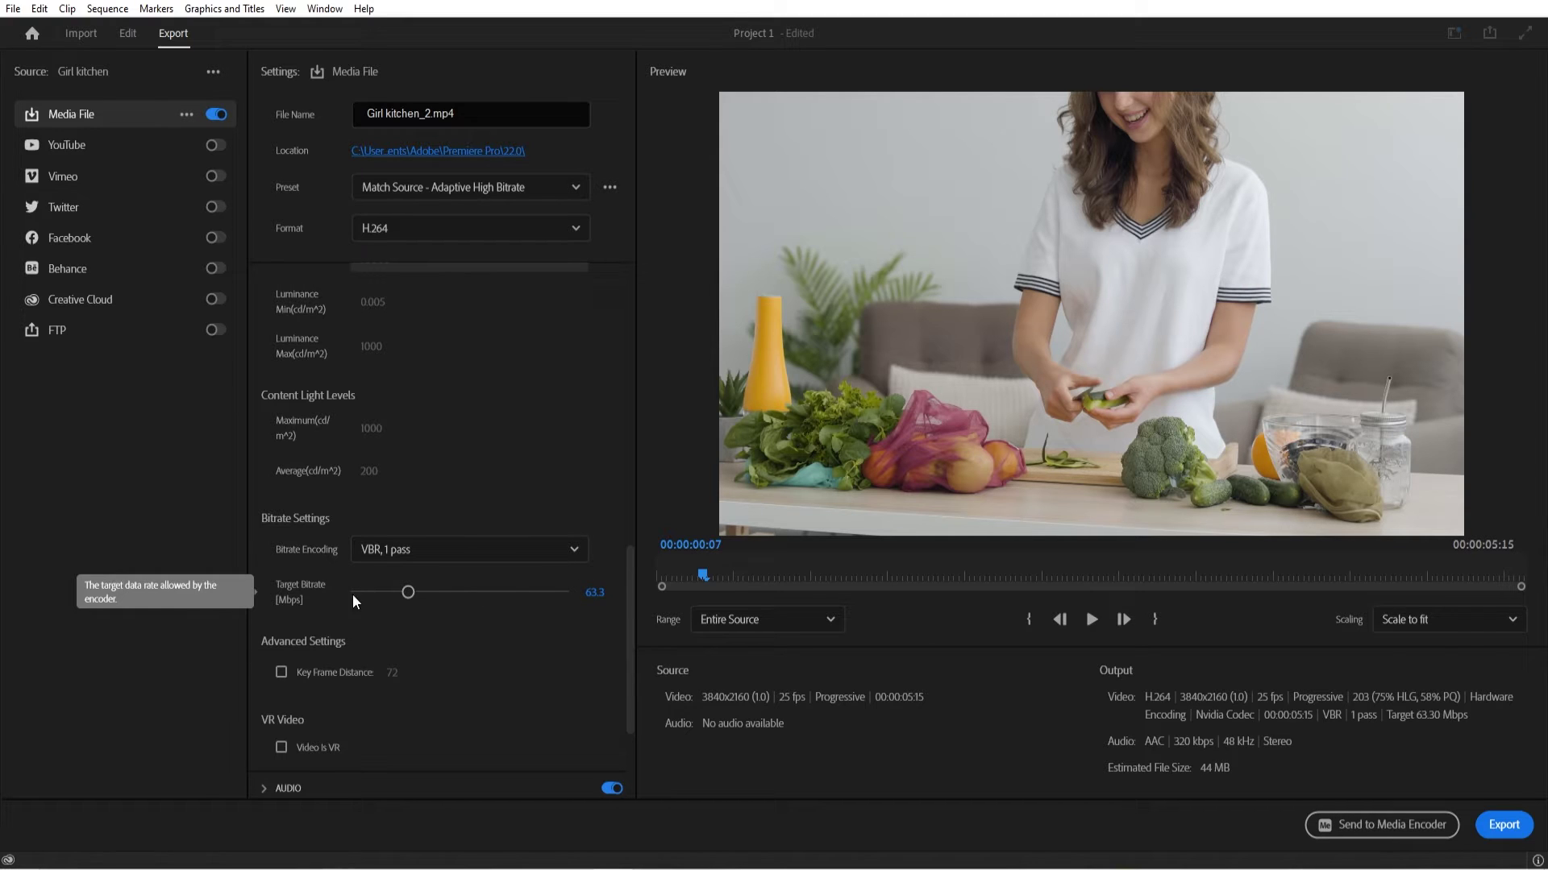
left_click_drag(407, 593, 501, 592)
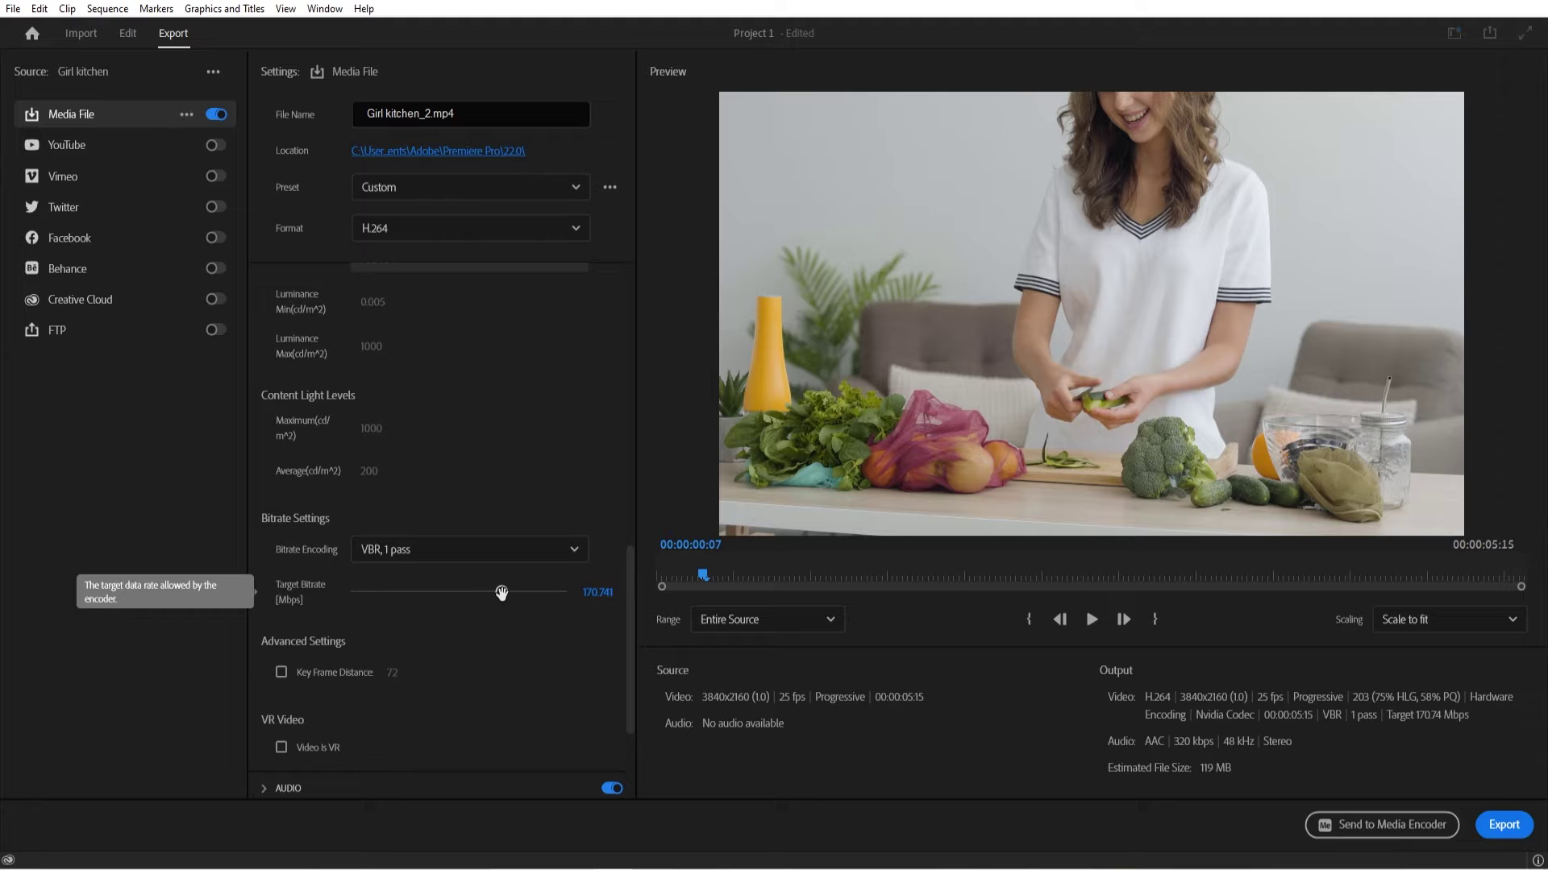
left_click_drag(502, 592, 407, 593)
left_click(554, 597)
left_click_drag(565, 599, 567, 599)
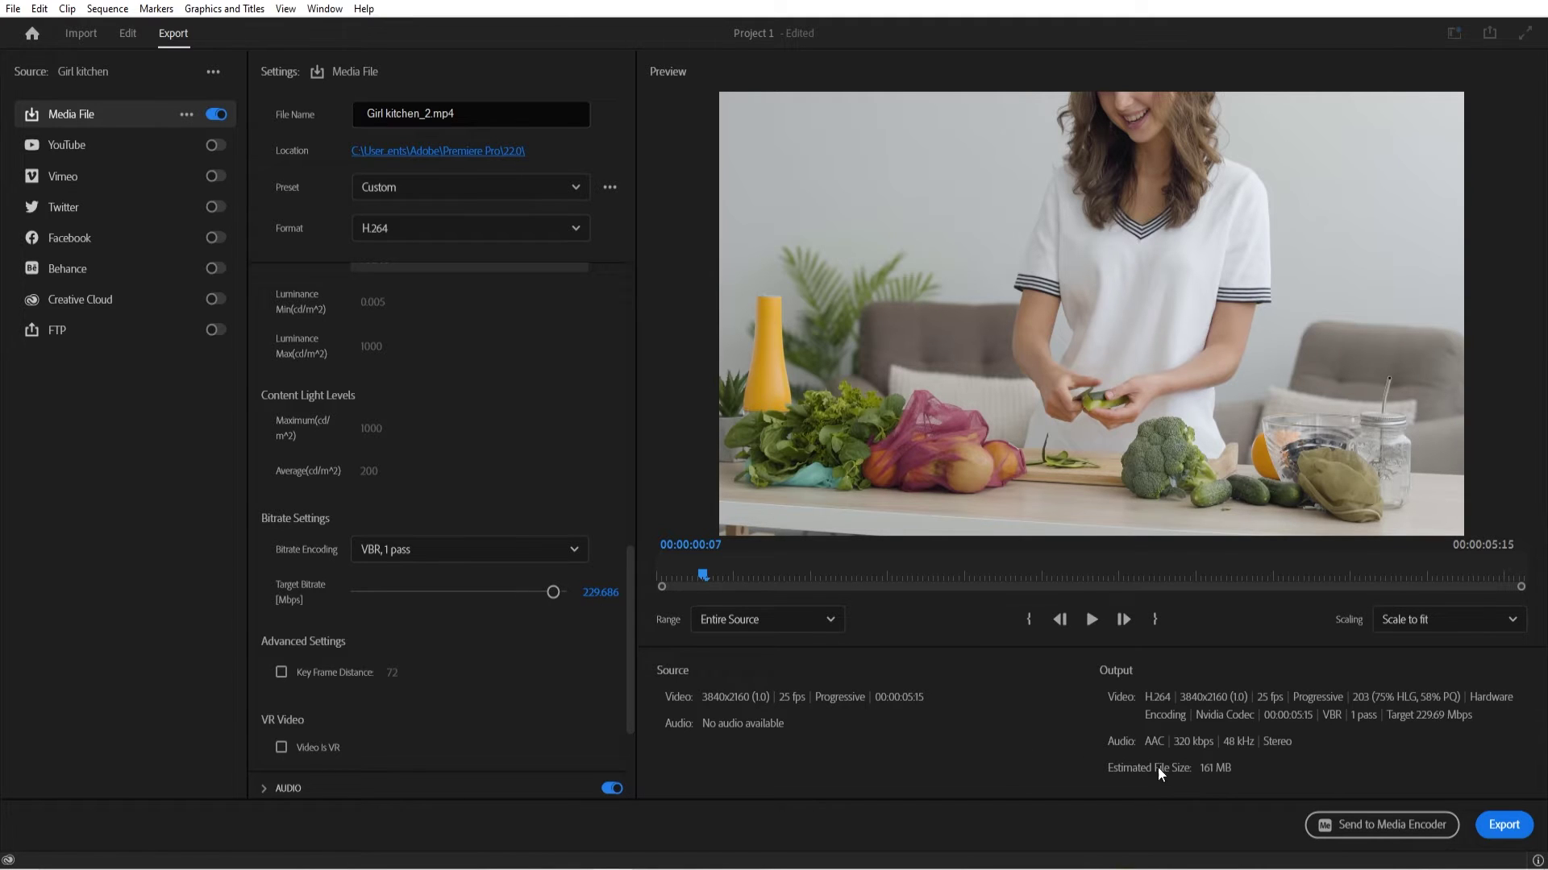
left_click_drag(548, 577, 395, 587)
mouse_move(395, 593)
left_mouse_down()
mouse_move(419, 592)
mouse_move(380, 591)
left_mouse_up()
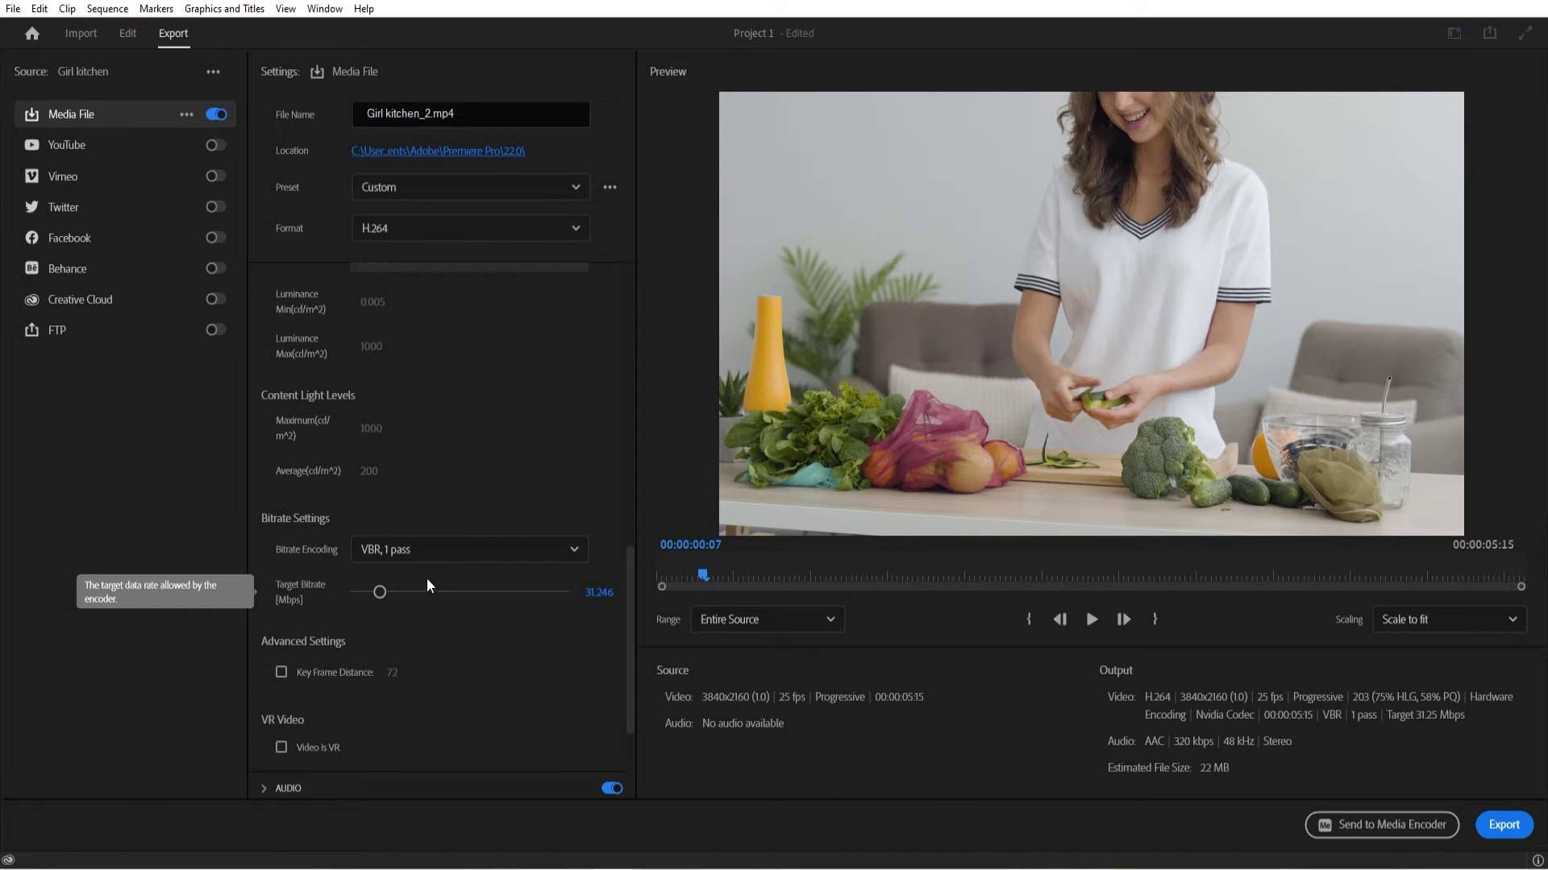
- Switch bitrate encoding to VBR, 2 pass and set the maximum bitrate to about 92.16 Mbps
left_click(484, 558)
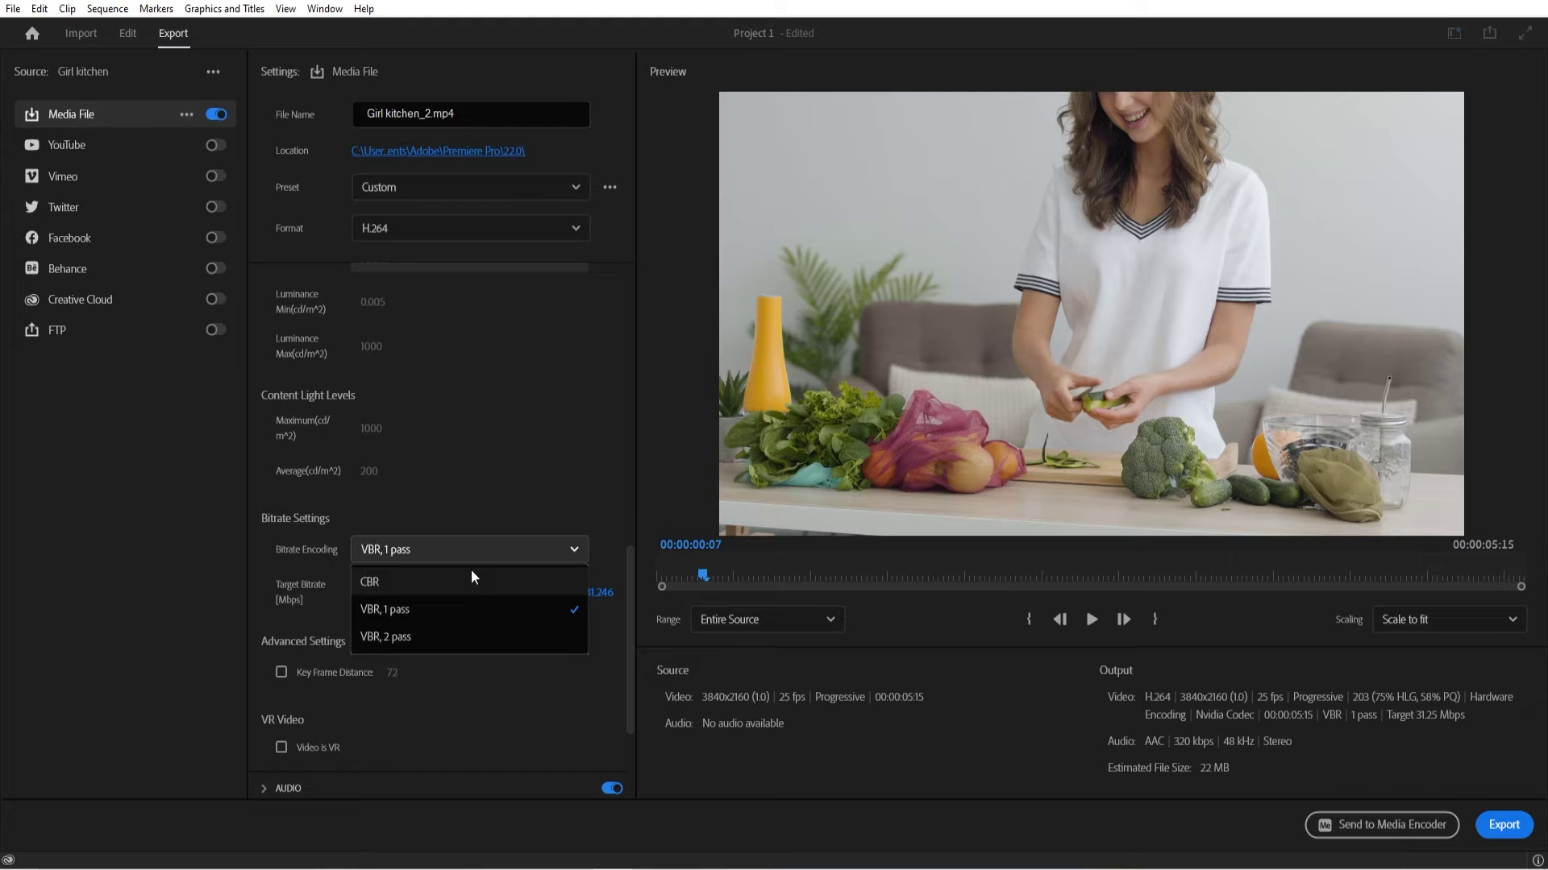
left_click(434, 625)
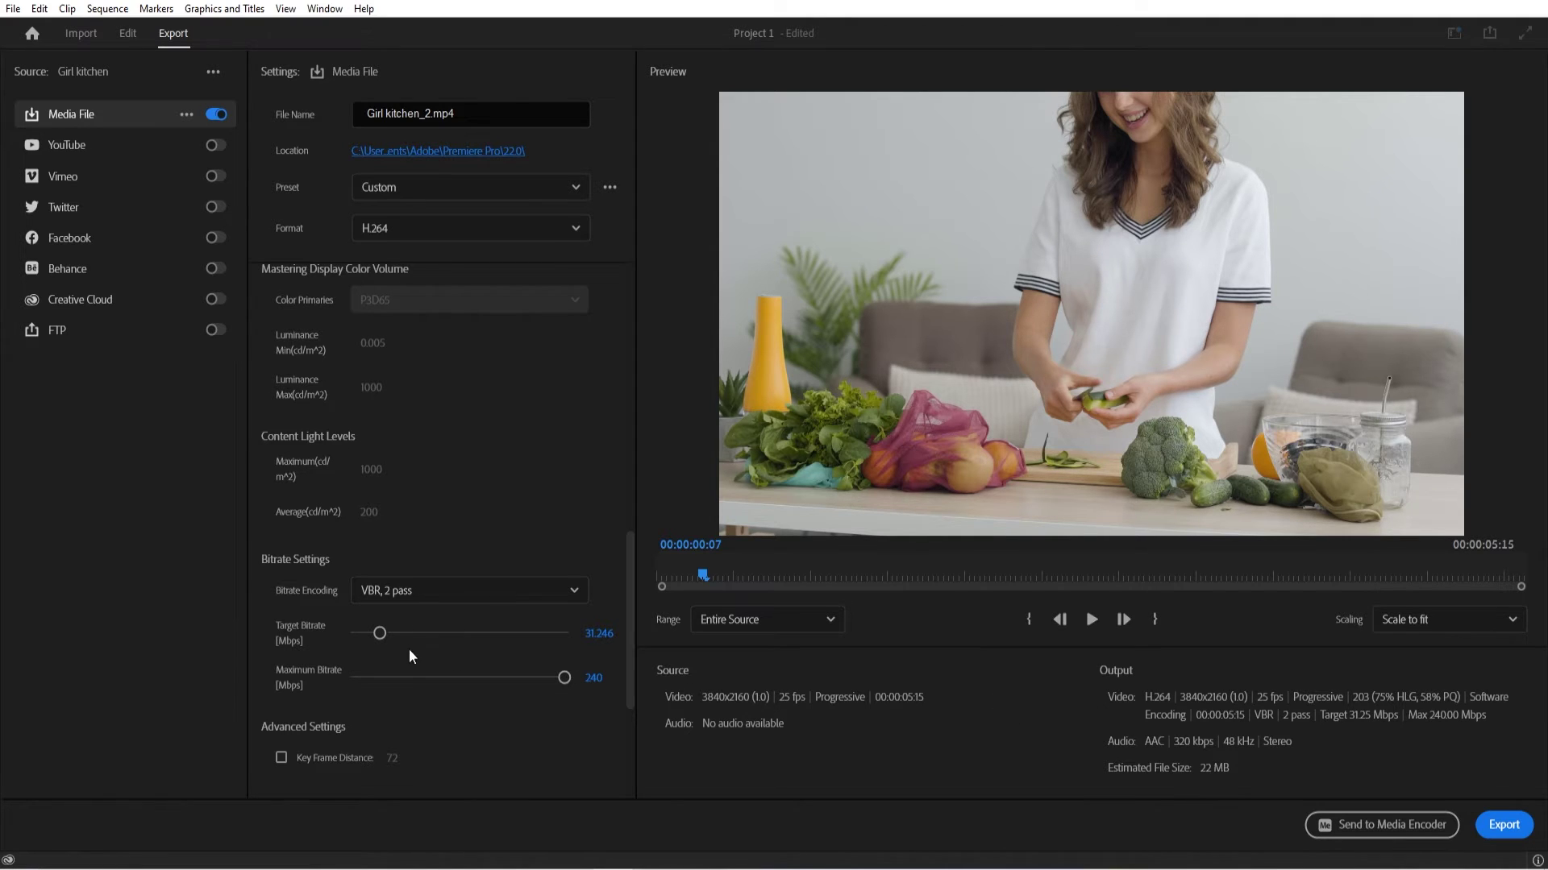
left_click_drag(564, 678, 434, 678)
left_click_drag(380, 634, 380, 632)
- Set the export frame size to Full HD (1920 x 1080), then switch to the Premiere Pro 22.0 folder in File Explorer
scroll(603, 569, "up", 10)
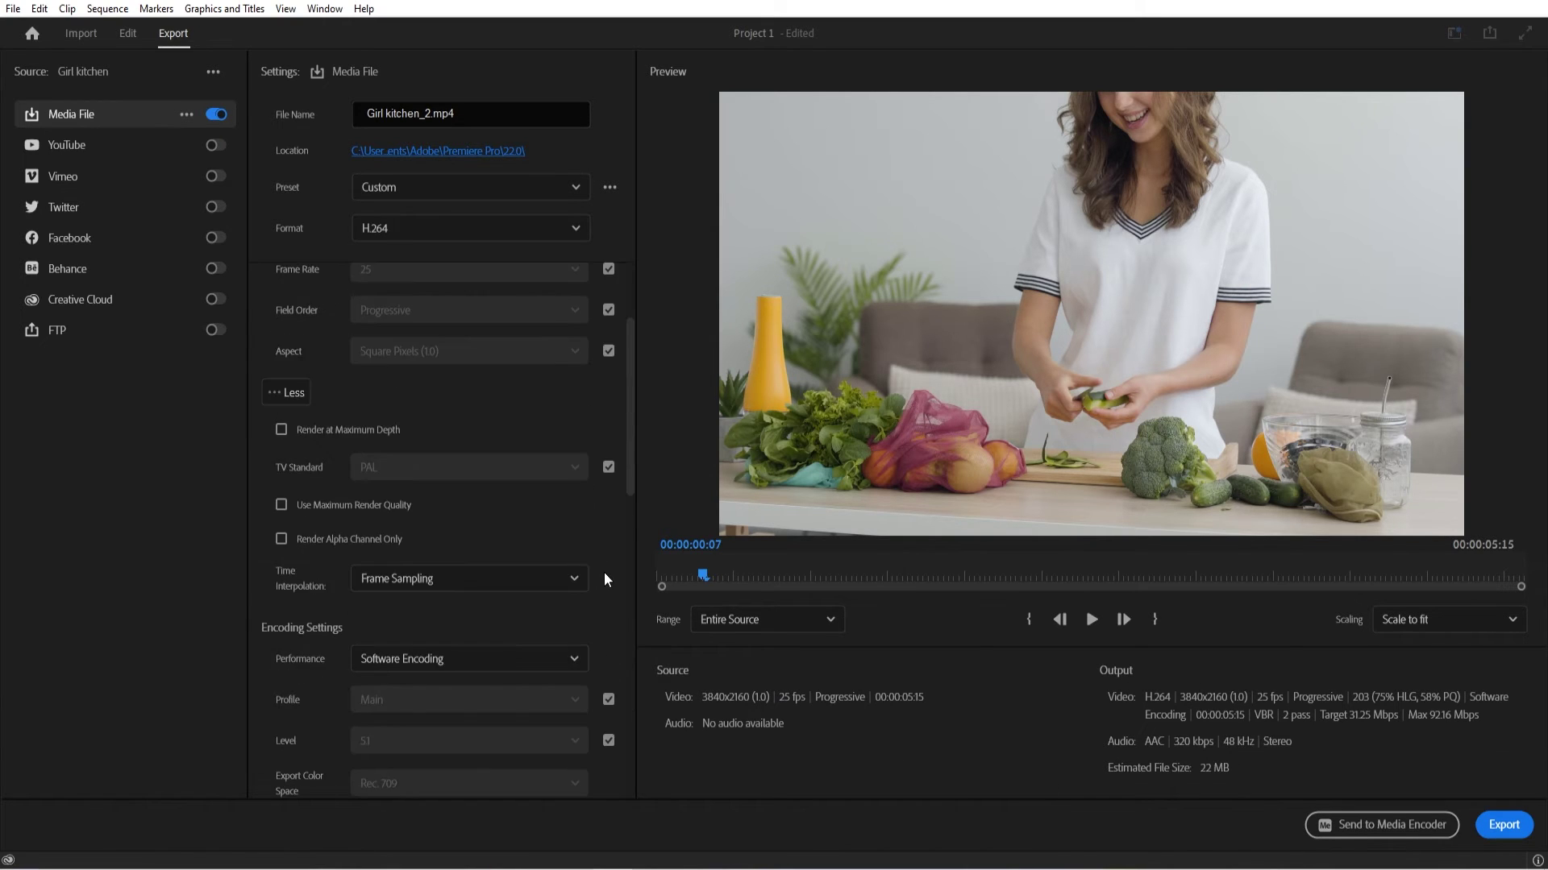
left_click(609, 388)
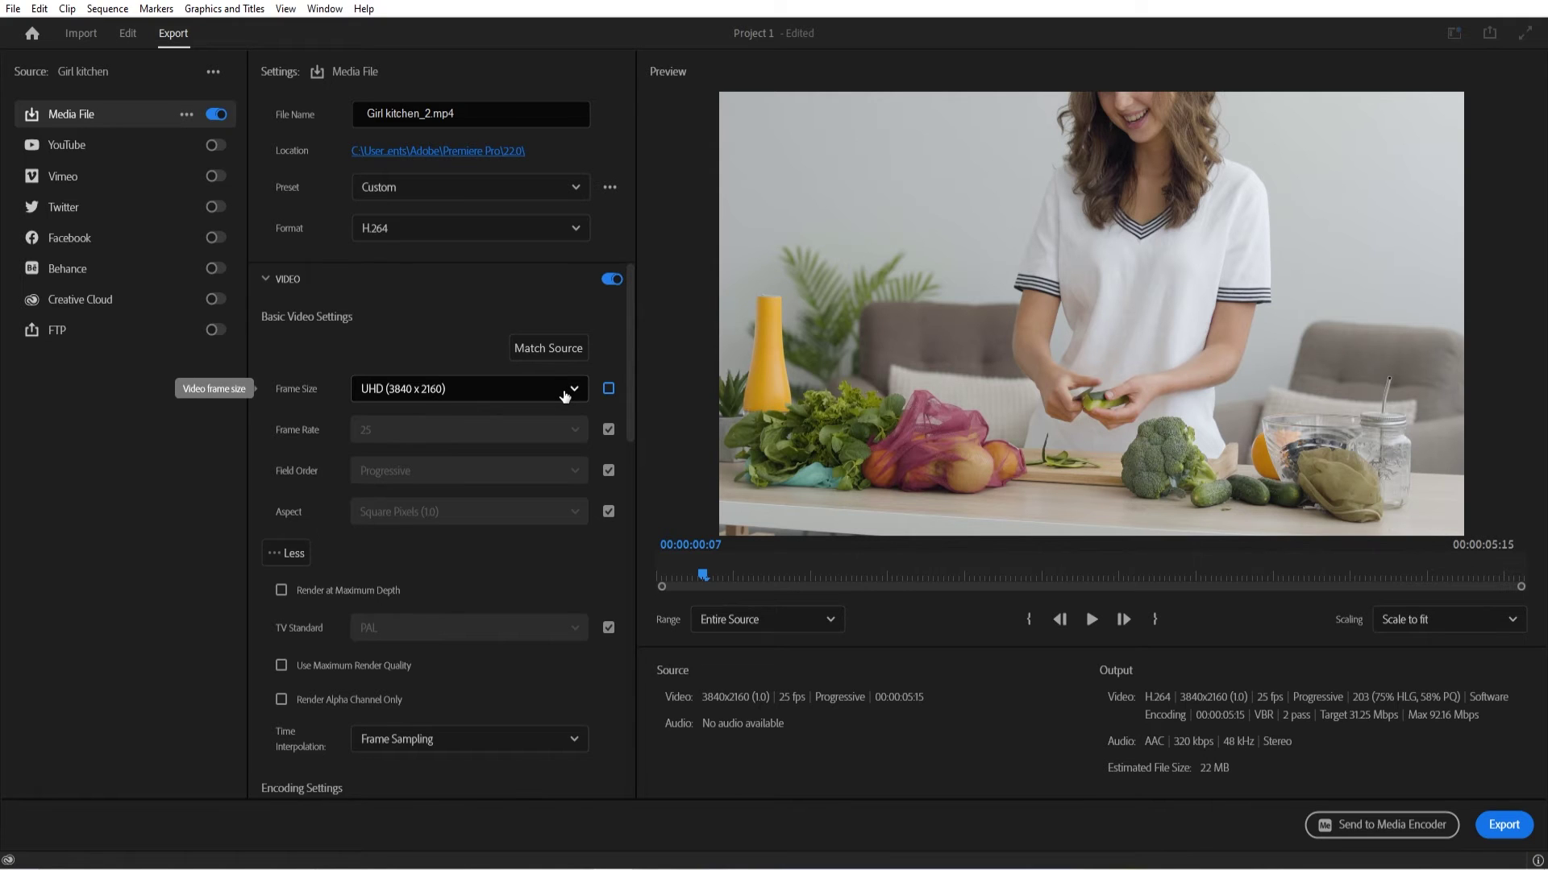
left_click(564, 394)
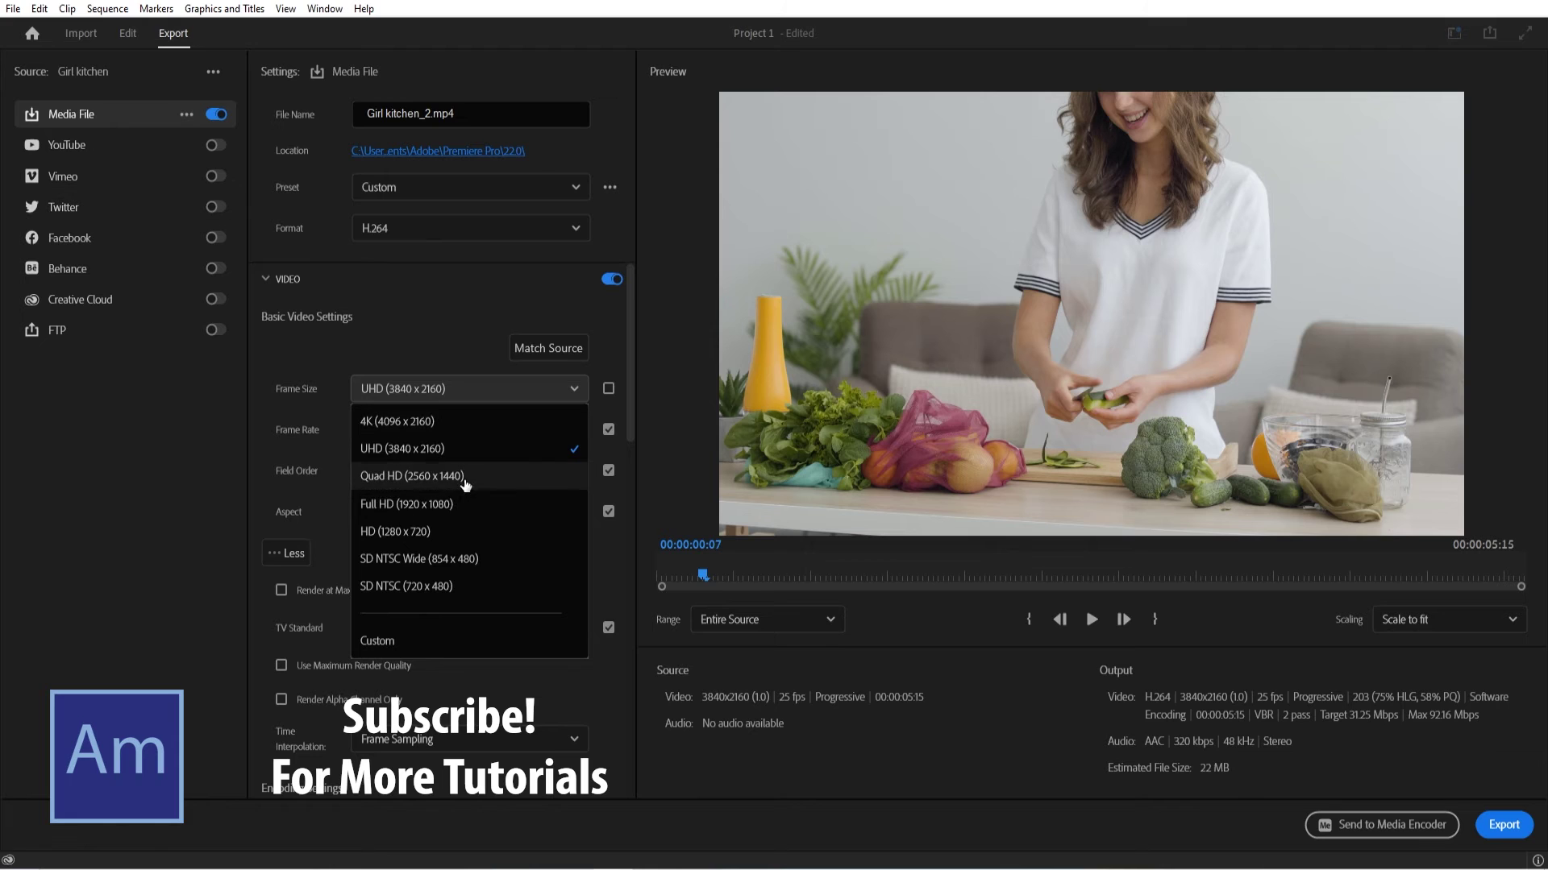
left_click(467, 505)
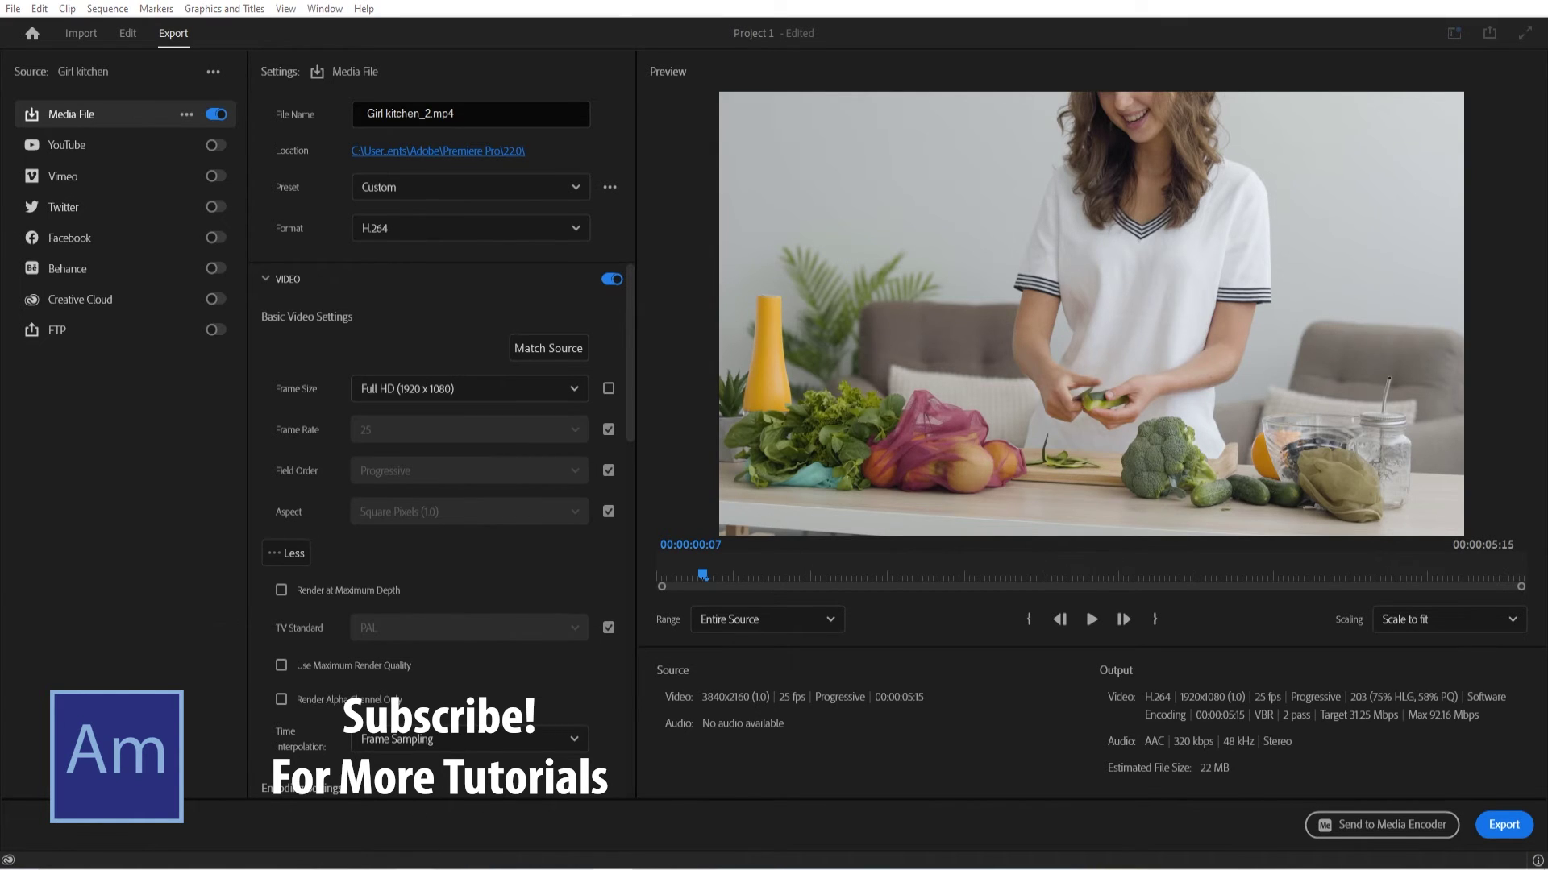
key("alt+Tab")
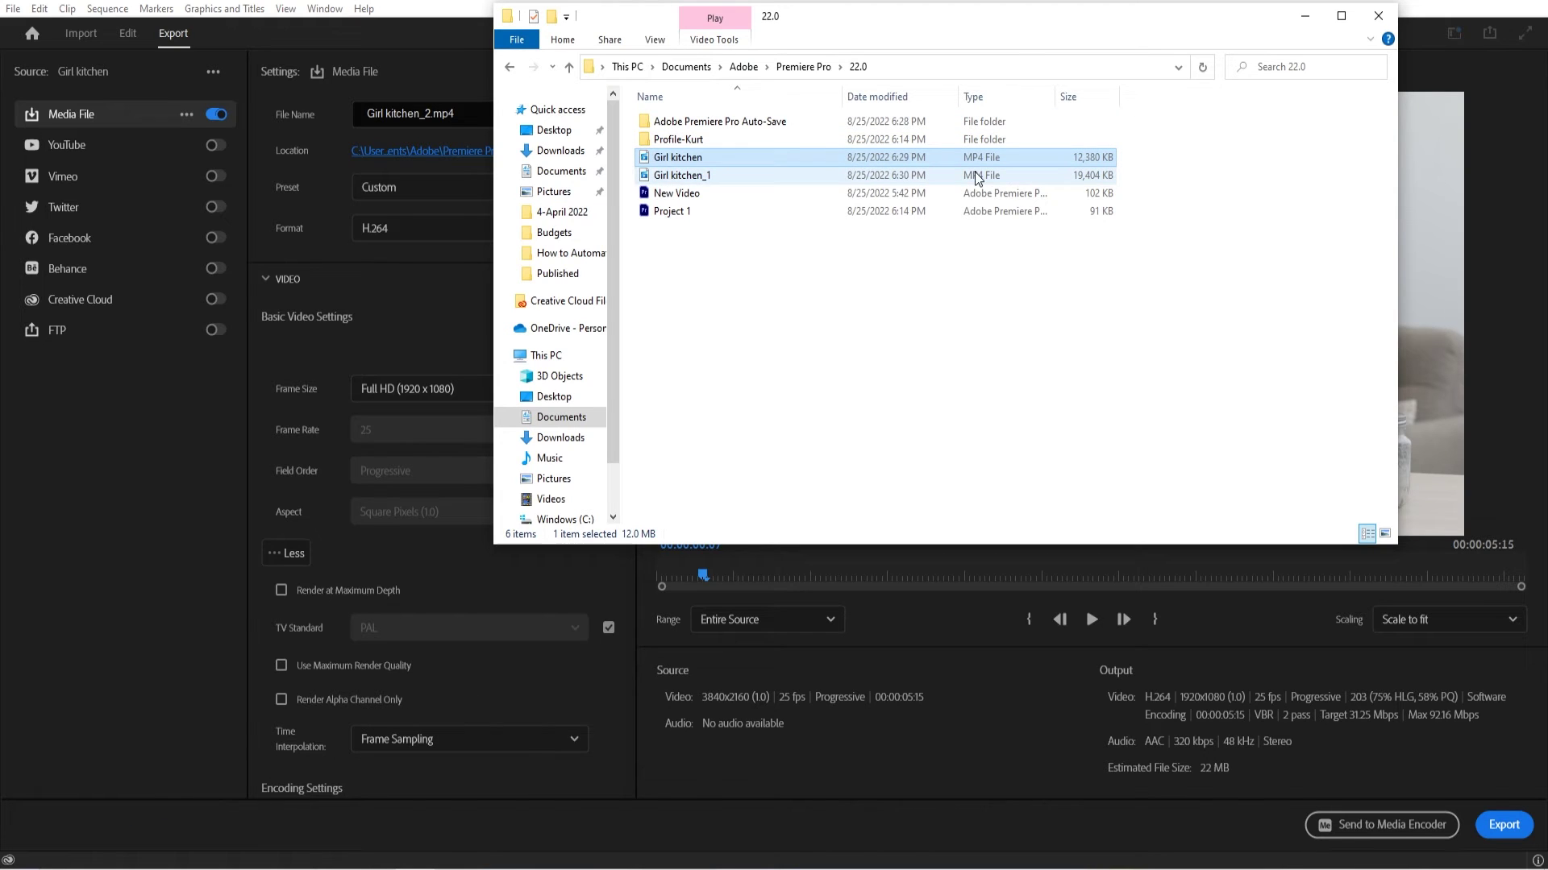
left_click(883, 162)
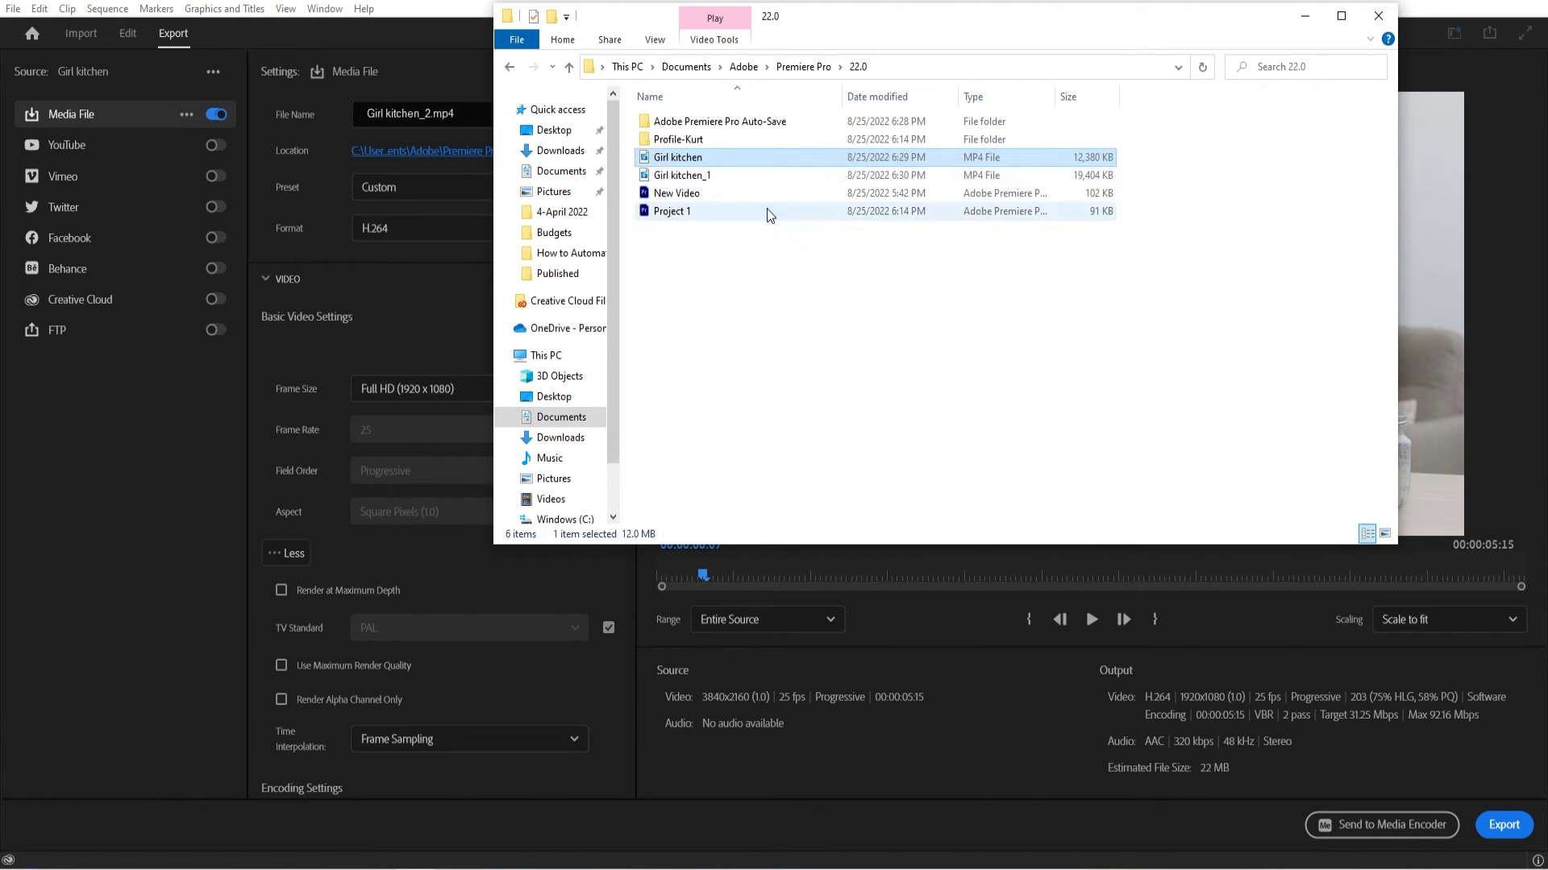
left_click(973, 177)
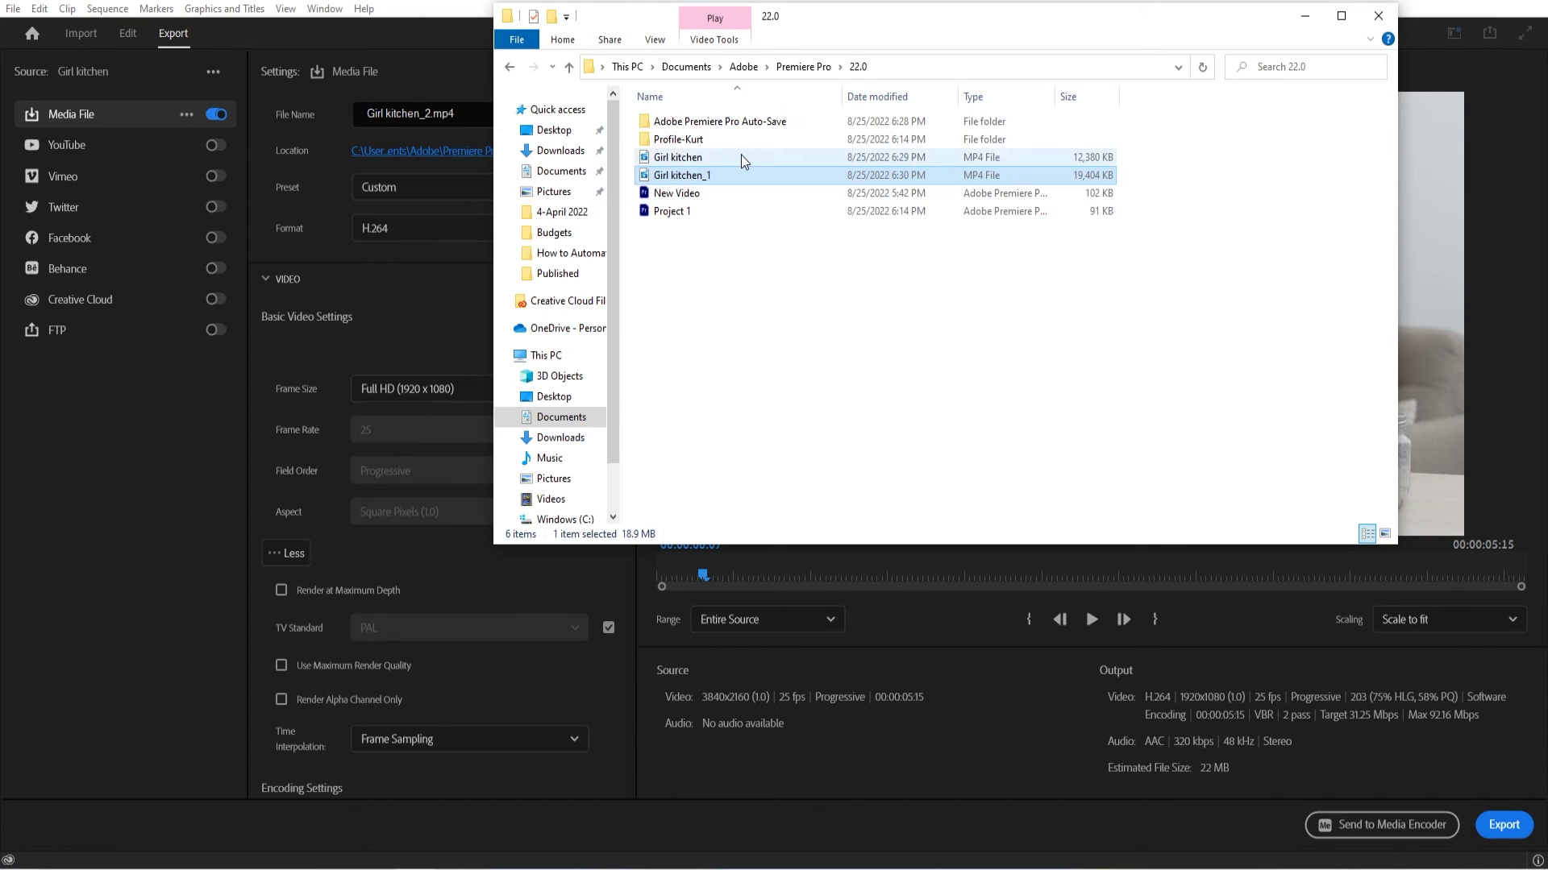
- Back in Premiere's export settings, change the frame size to HD (1280 x 720)
left_click(442, 311)
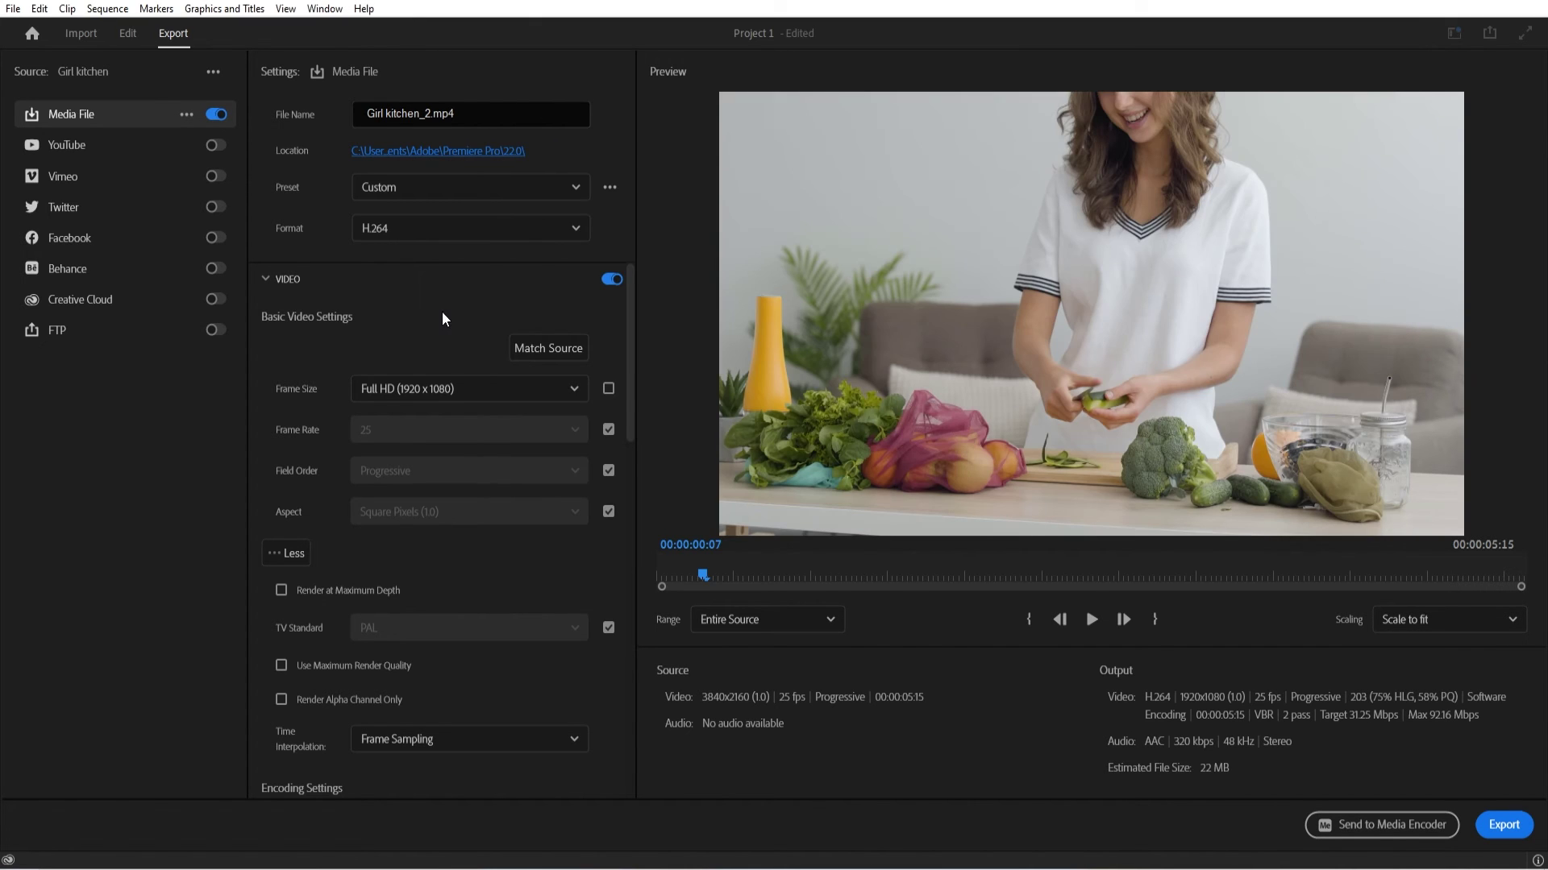
left_click(456, 388)
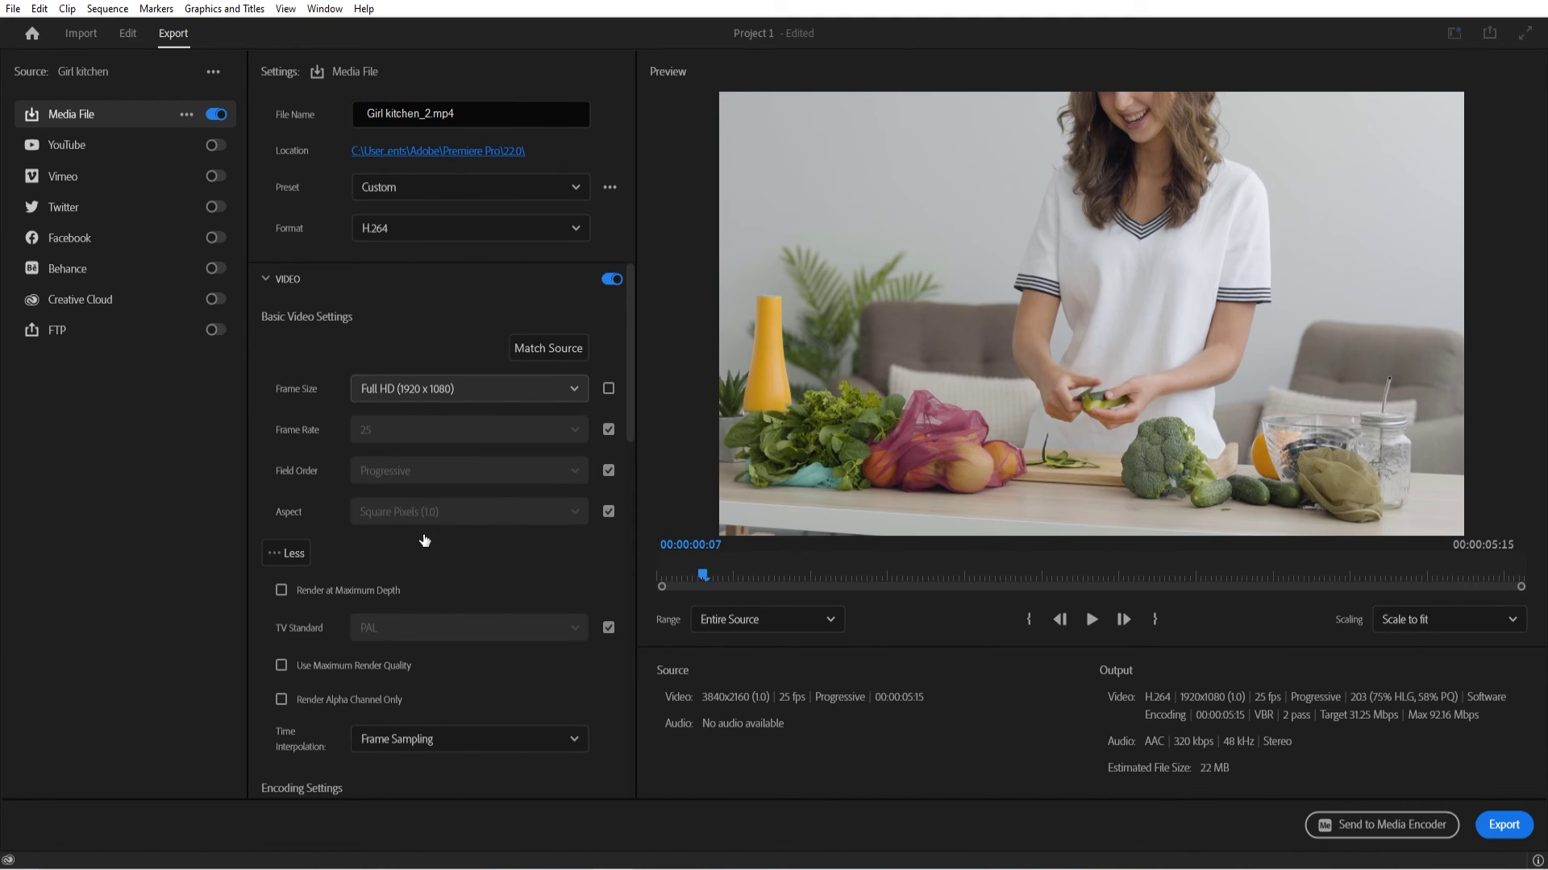
scroll(412, 391, "down", 1)
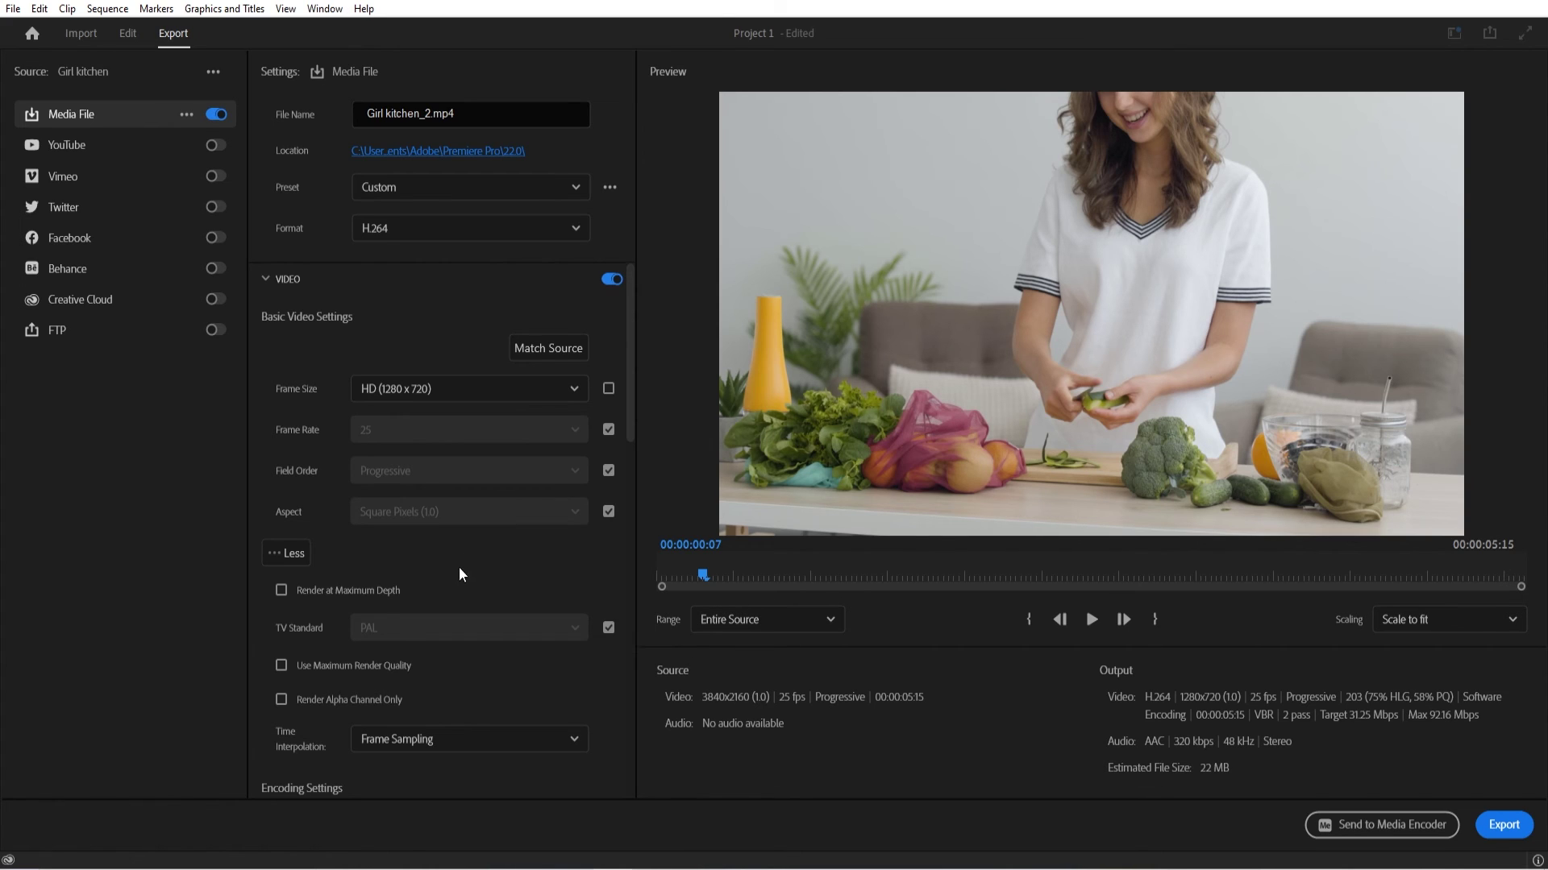
scroll(597, 706, "down", 2)
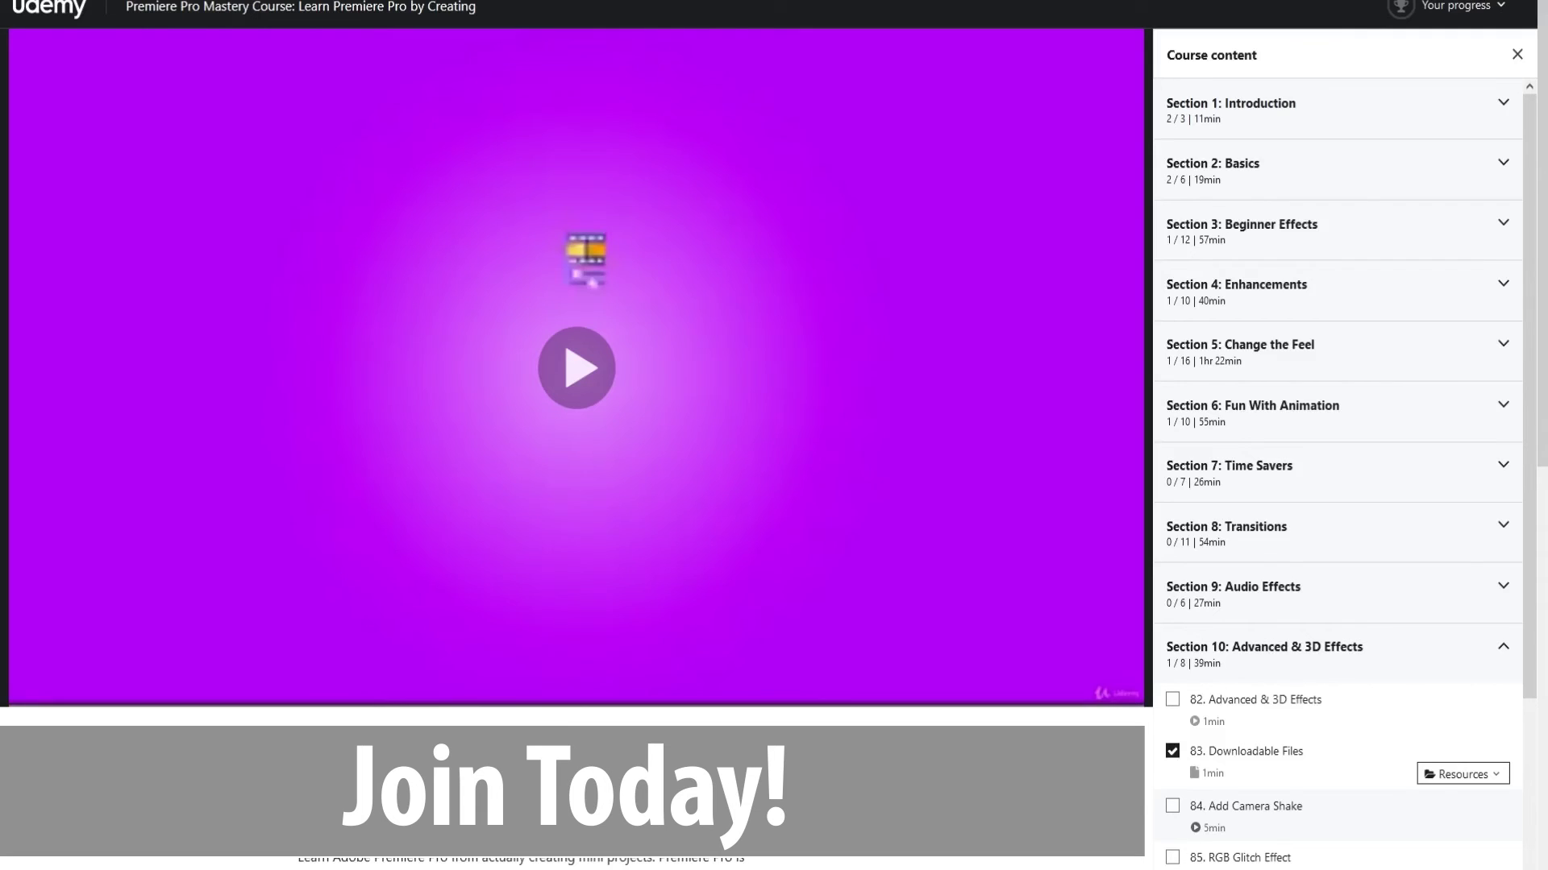
- Expand the Introduction, Beginner Effects, Enhancements and Fun With Animation sections on the Udemy course page
left_click(1358, 120)
left_click(1368, 407)
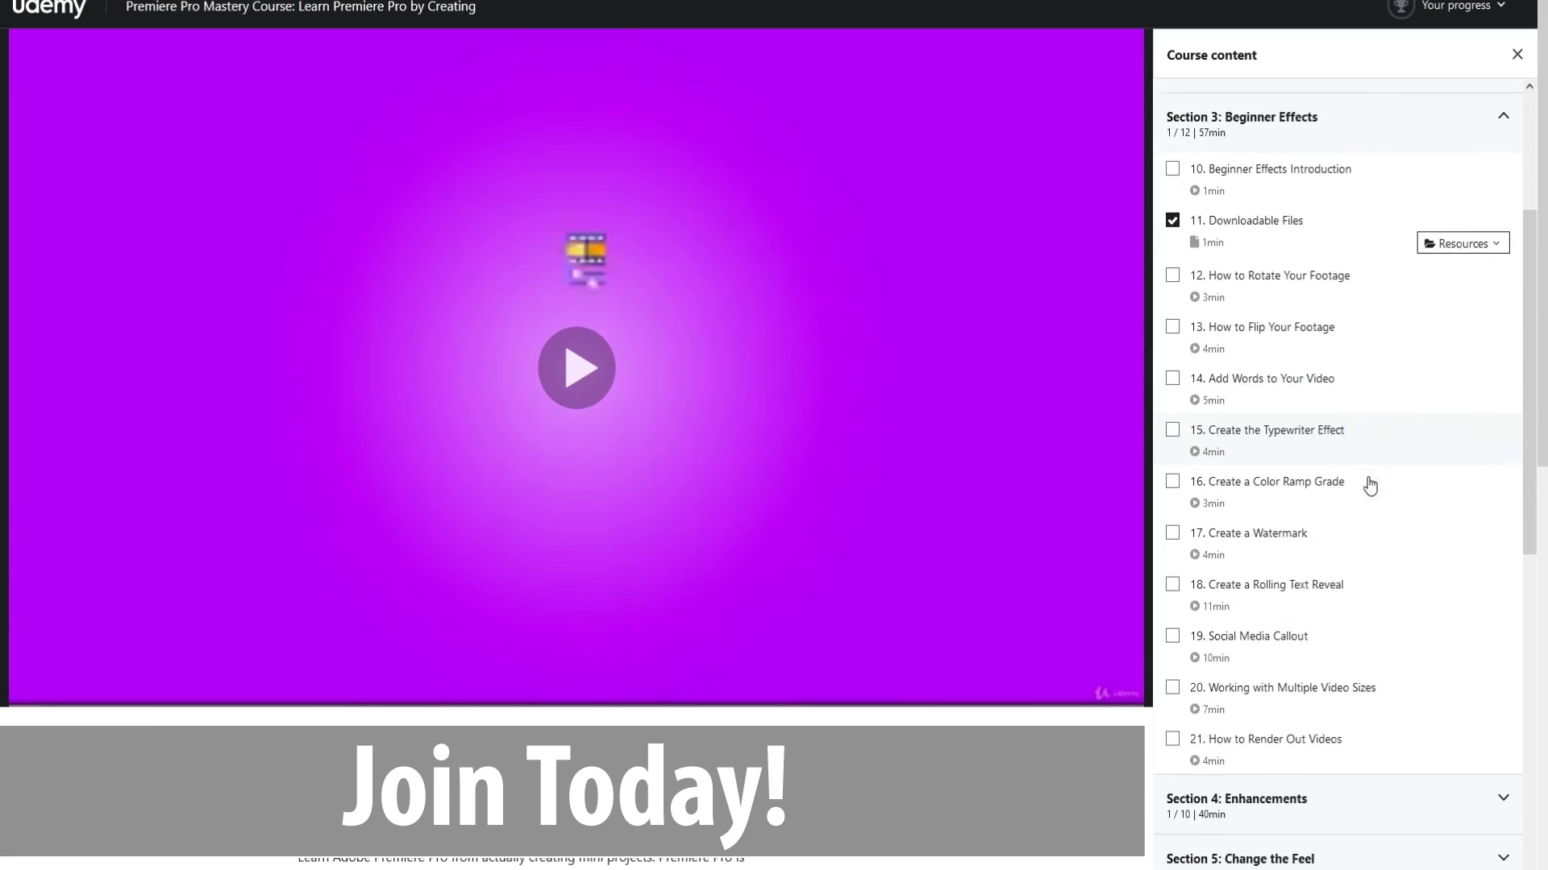
scroll(1338, 451, "down", 4)
left_click(1299, 374)
scroll(1306, 435, "down", 3)
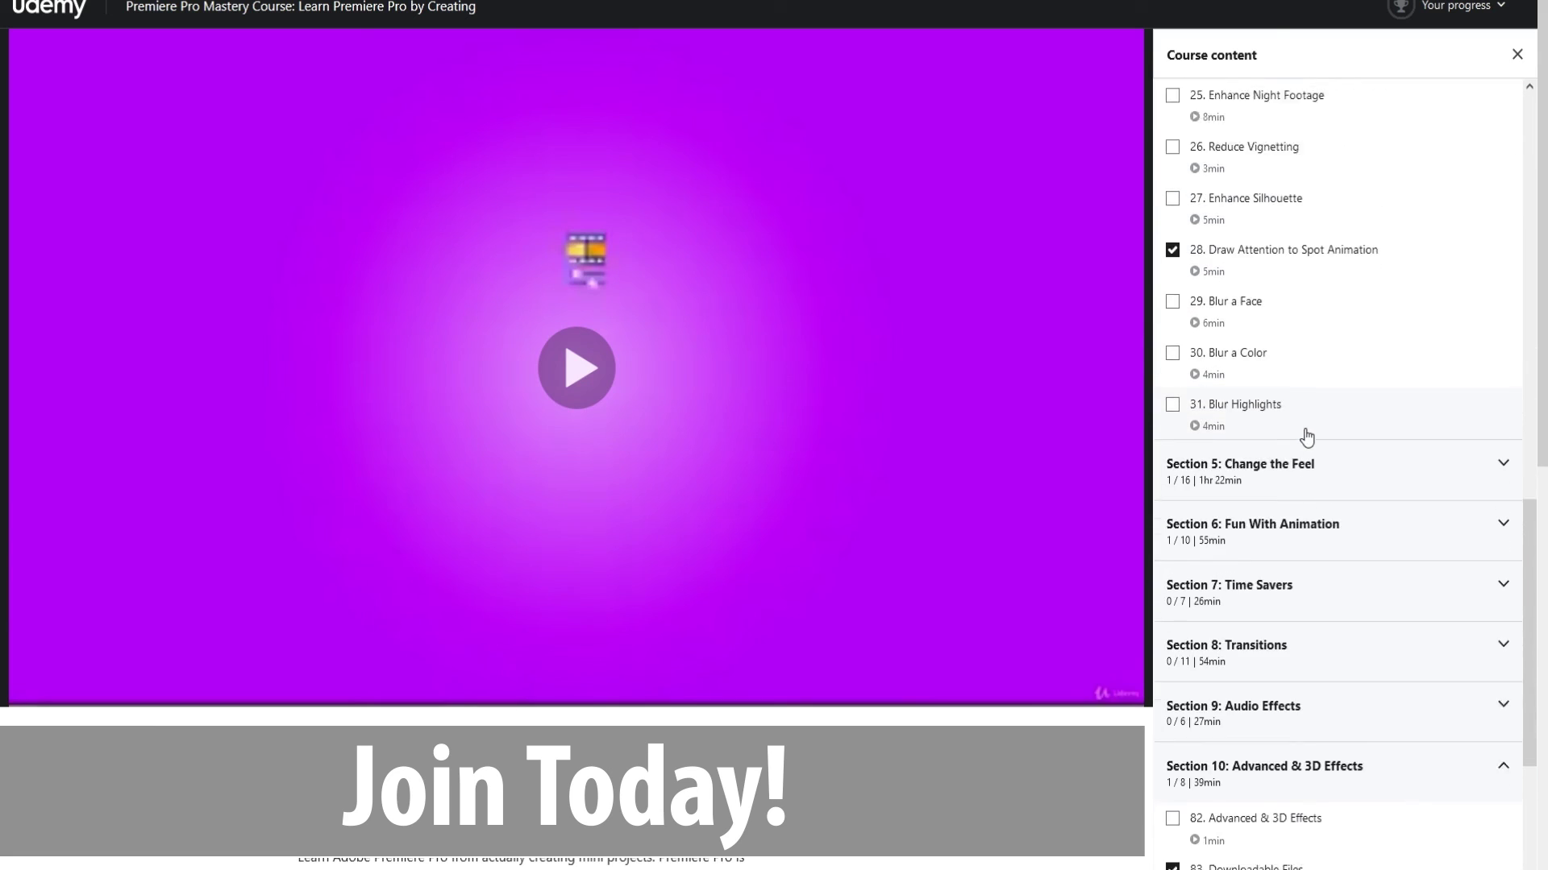
left_click(1306, 443)
scroll(1306, 449, "down", 6)
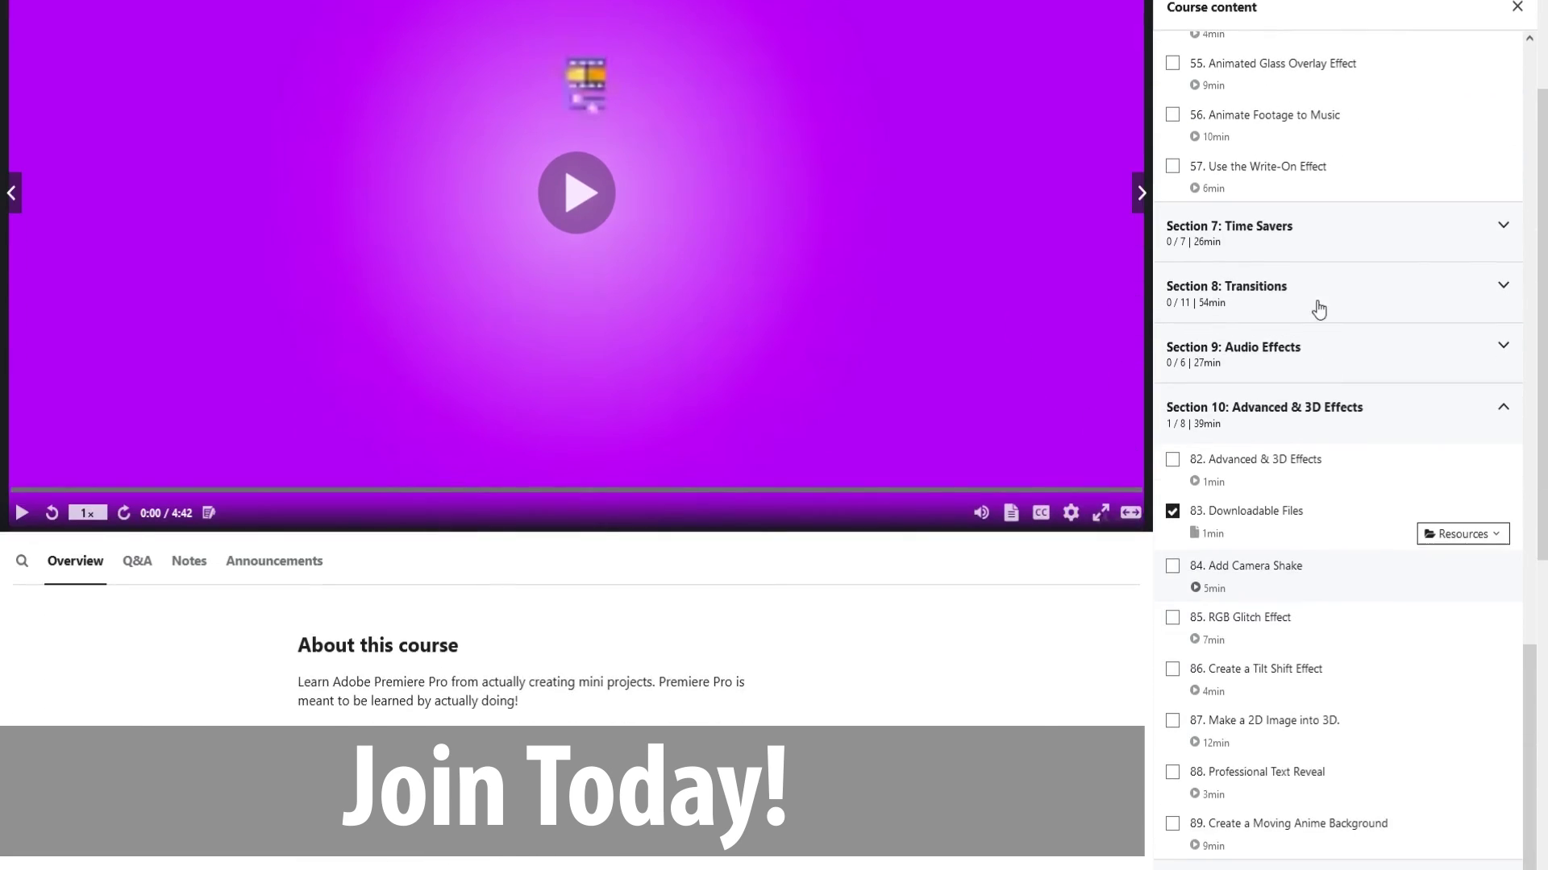